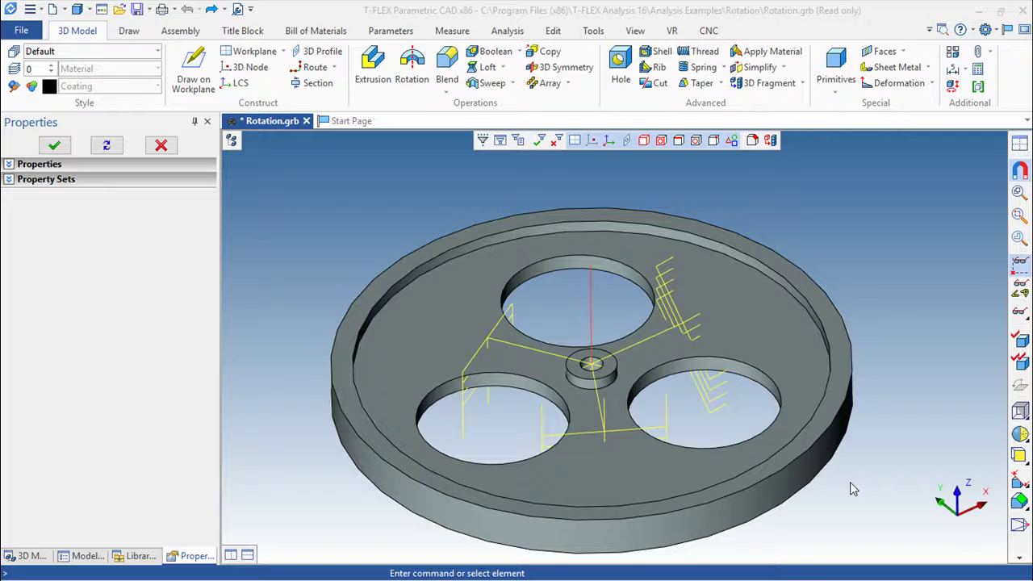
pyautogui.moveTo(865, 470); pyautogui.dragTo(890, 450, button='middle')
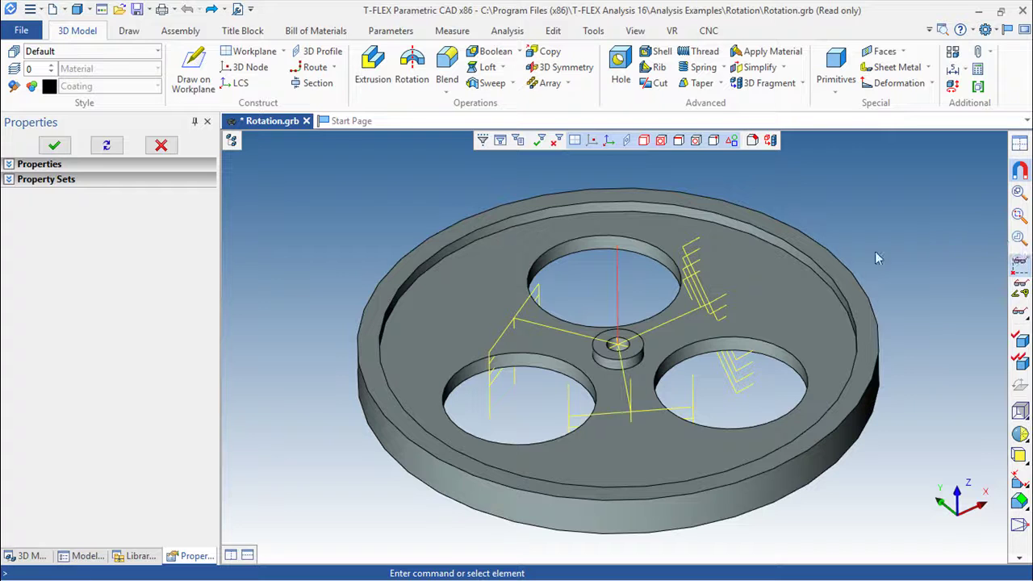
pyautogui.moveTo(893, 277); pyautogui.dragTo(880, 261, button='middle')
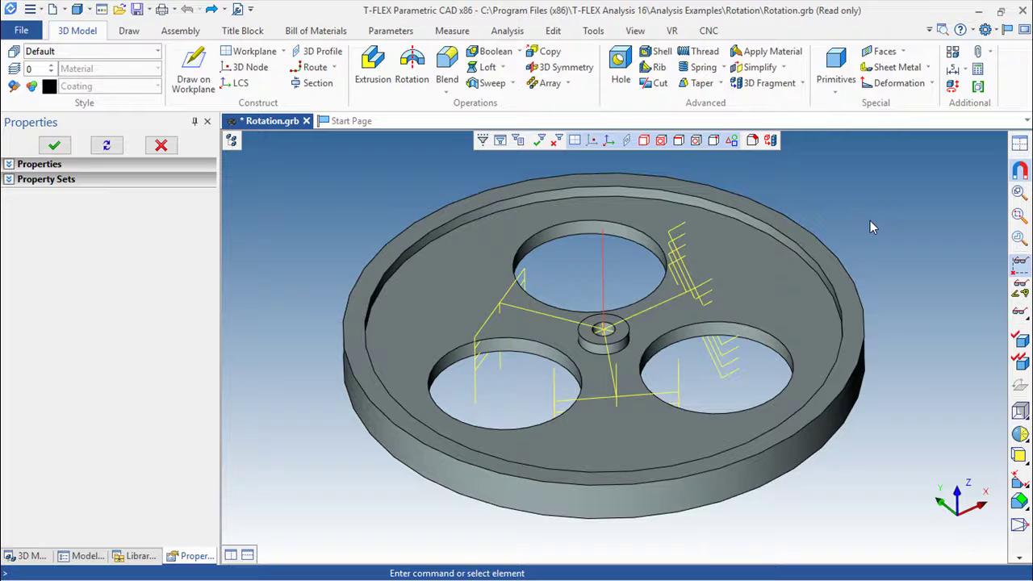
pyautogui.moveTo(856, 400); pyautogui.dragTo(902, 422, button='right')
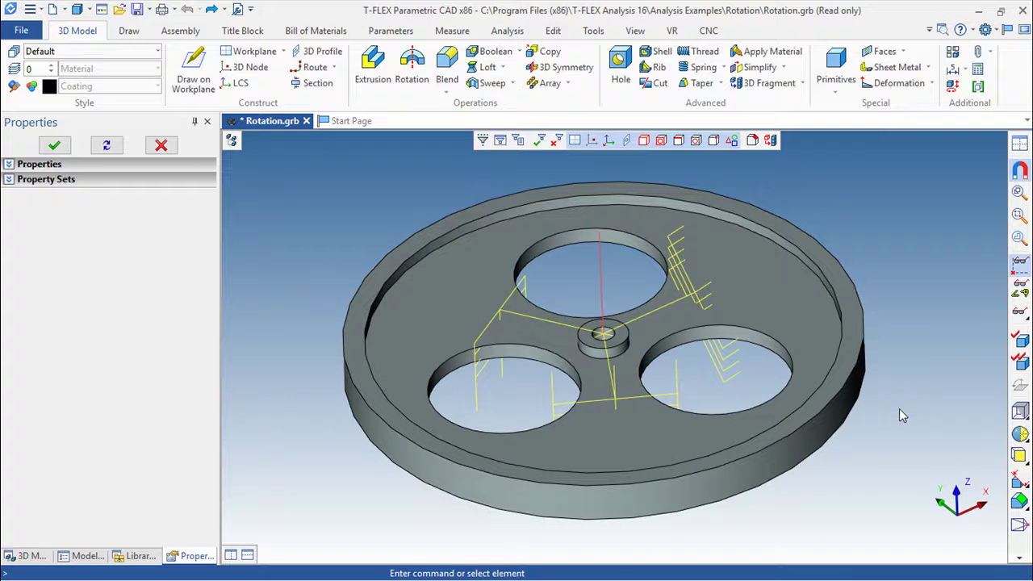
pyautogui.moveTo(792, 467); pyautogui.dragTo(801, 486, button='right')
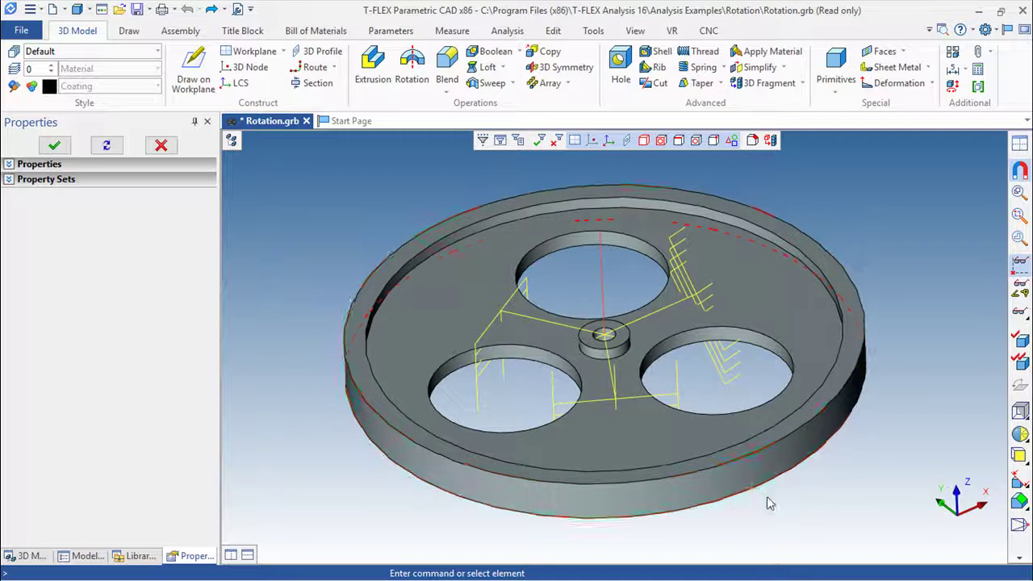
pyautogui.moveTo(760, 486); pyautogui.dragTo(750, 497)
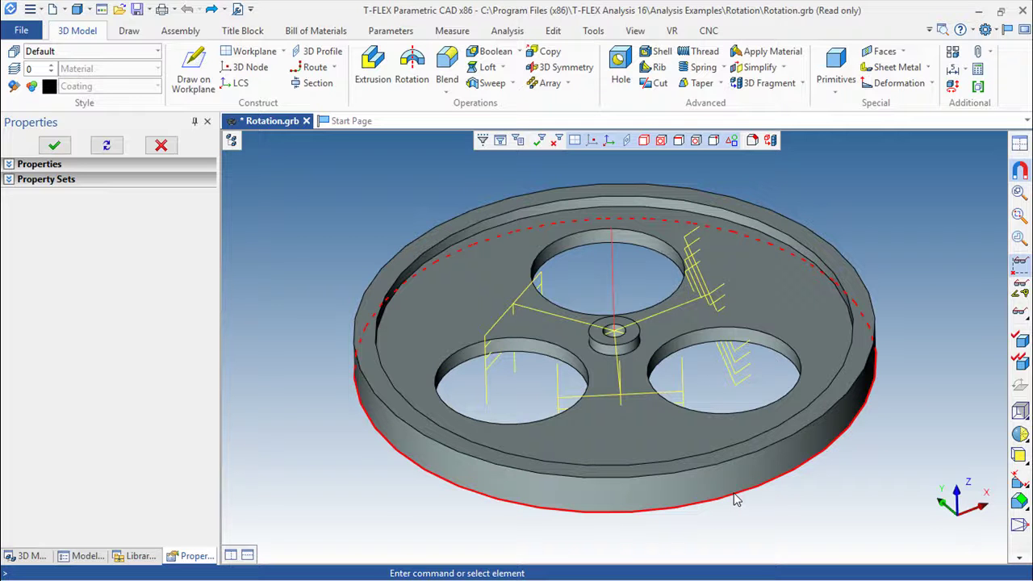
pyautogui.moveTo(839, 501)
pyautogui.mouseDown()
pyautogui.moveTo(848, 498)
pyautogui.moveTo(834, 493)
pyautogui.moveTo(839, 504)
pyautogui.mouseUp()
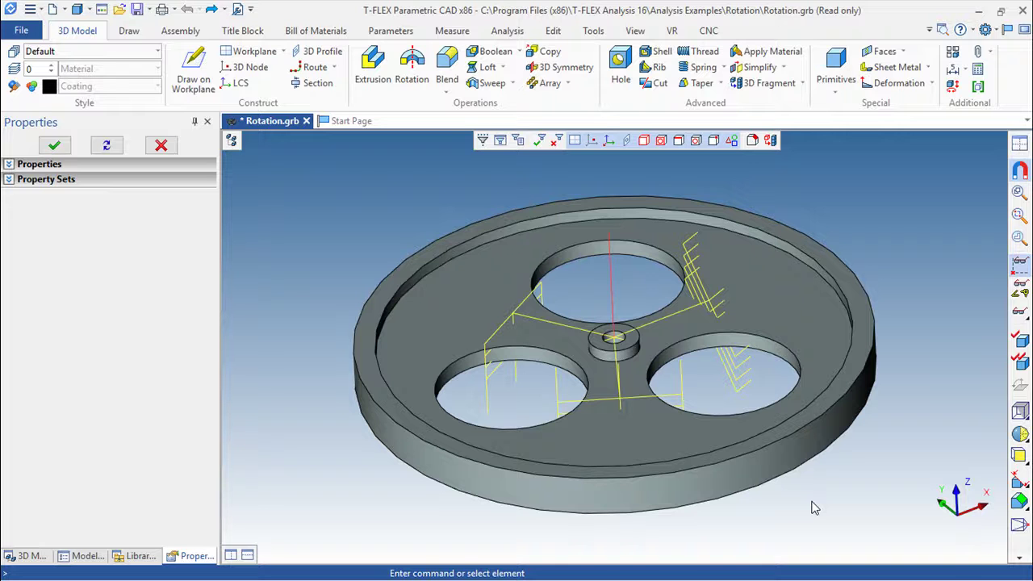
pyautogui.moveTo(847, 500); pyautogui.dragTo(836, 506)
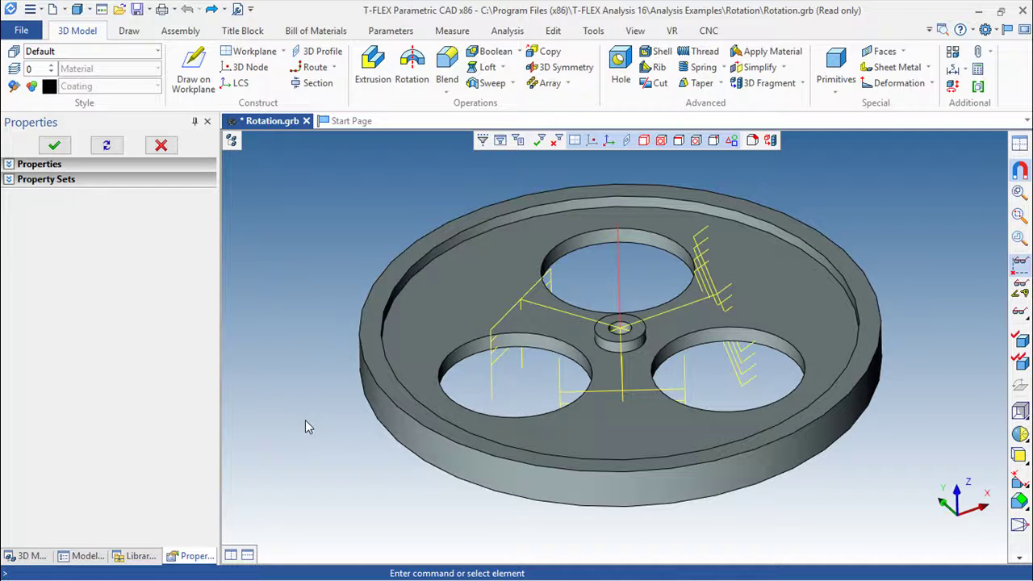
# - Regenerate the wheel's Mesh_0 with a relative mesh size of 1 and the global curvature size at its maximum of 0.5
pyautogui.moveTo(233, 143)
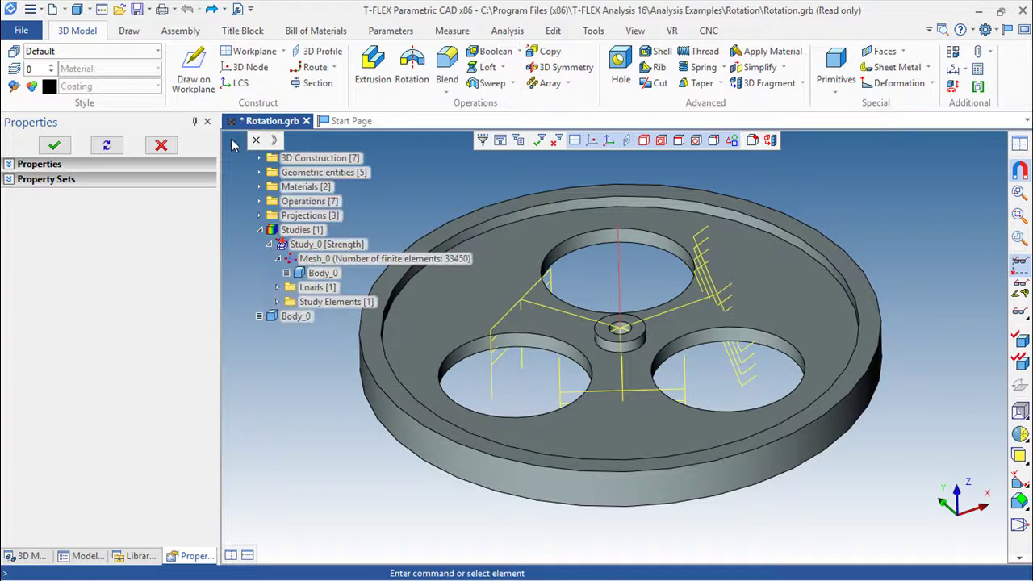
pyautogui.doubleClick(345, 262)
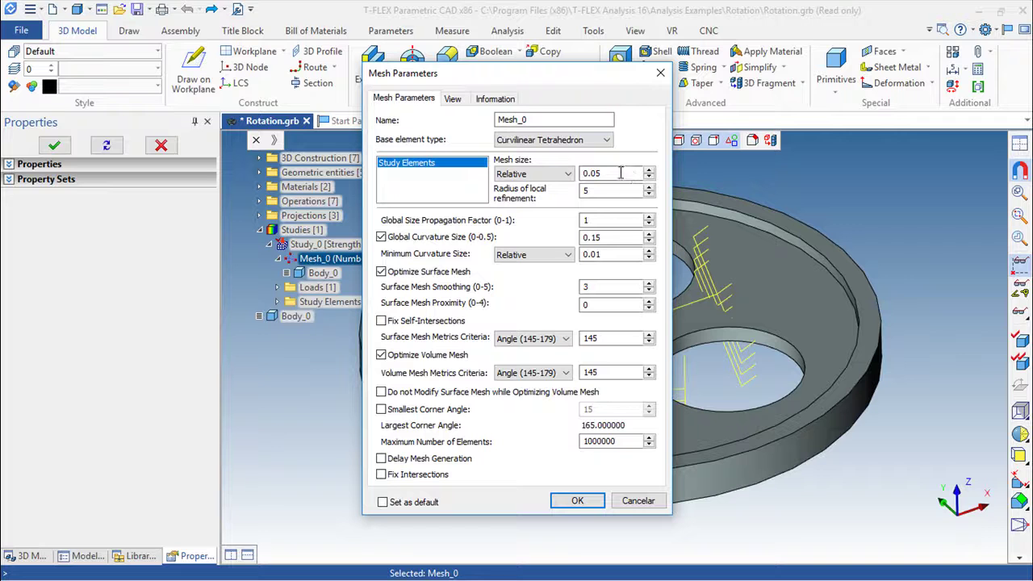
pyautogui.moveTo(580, 173); pyautogui.dragTo(605, 173)
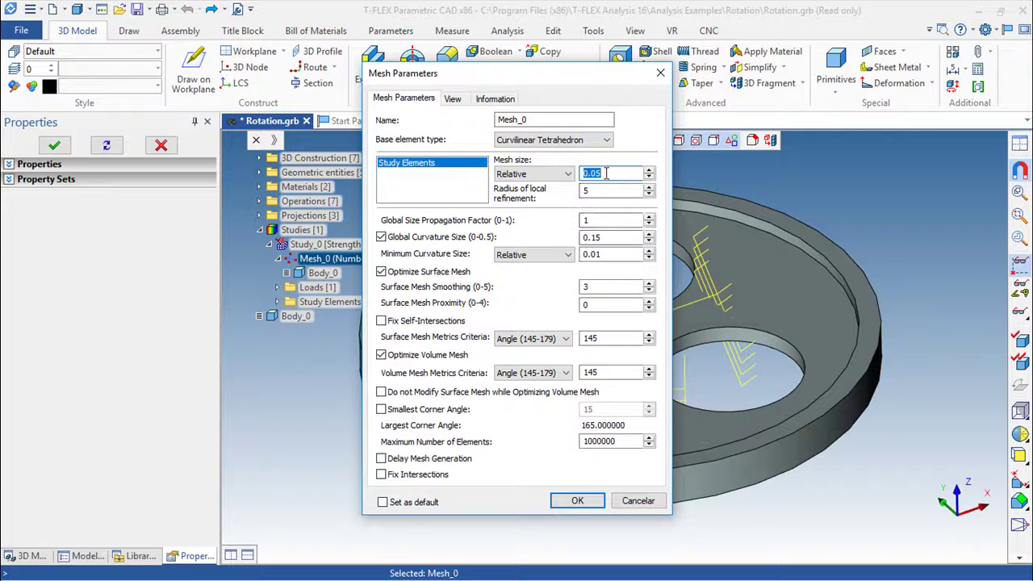
pyautogui.write('1')
pyautogui.doubleClick(588, 236)
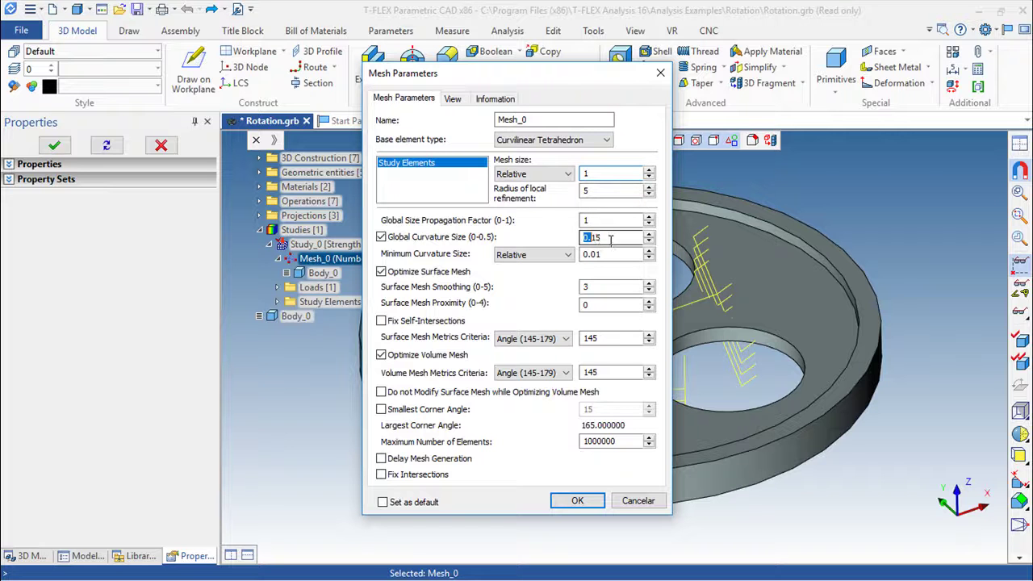
pyautogui.write('1')
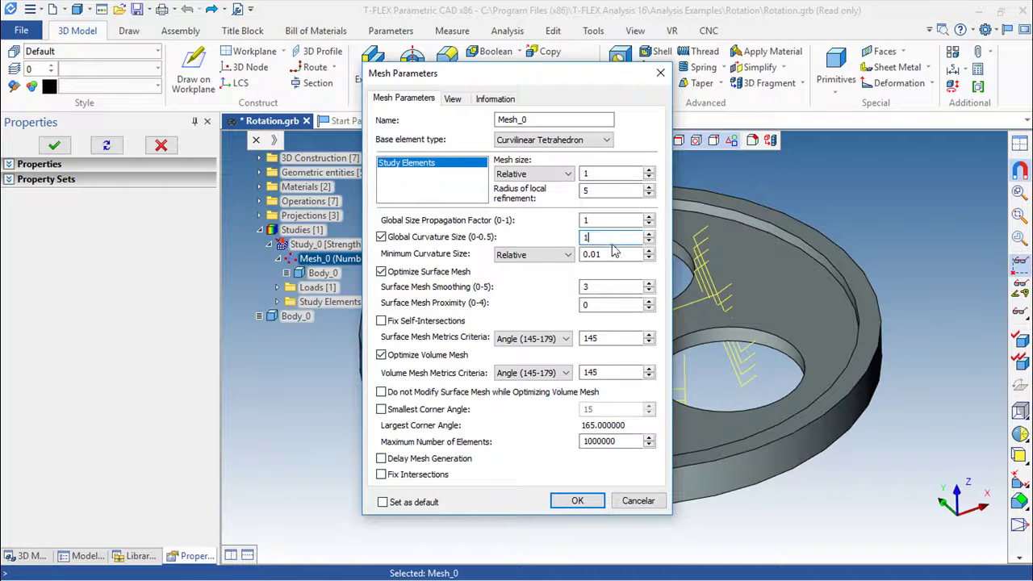
pyautogui.click(577, 500)
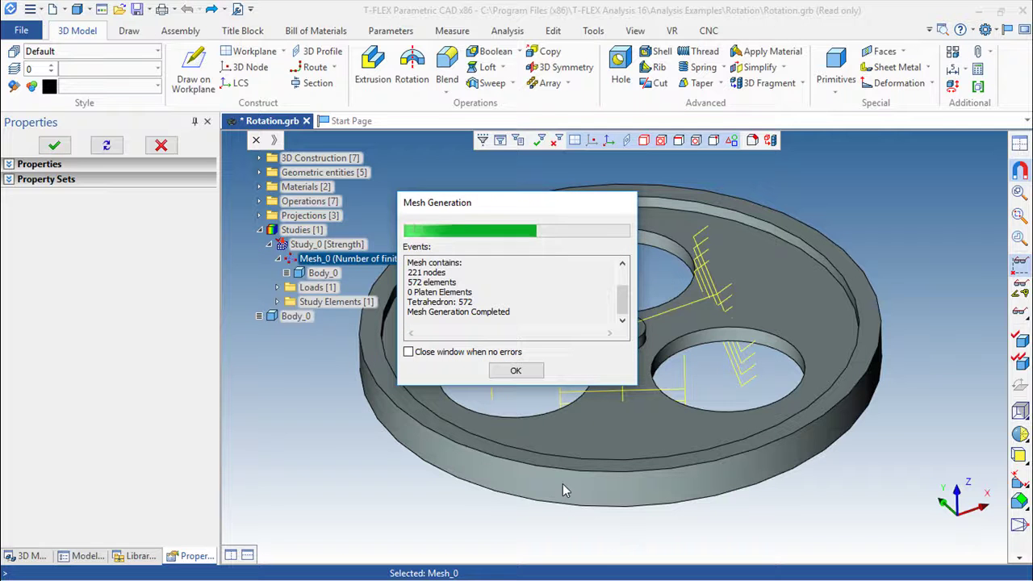
pyautogui.click(526, 372)
pyautogui.moveTo(719, 364); pyautogui.dragTo(692, 383, button='right')
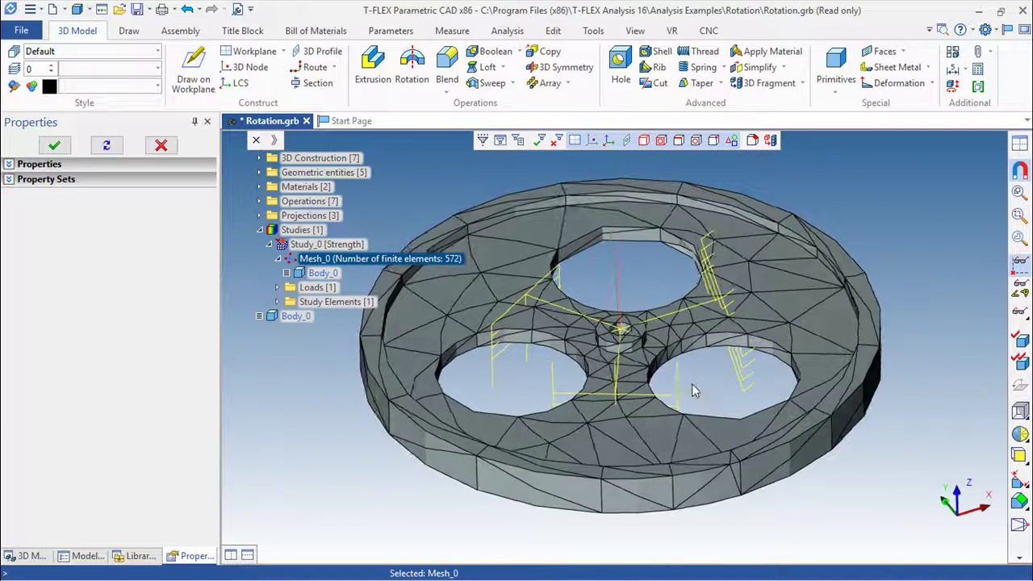
pyautogui.click(691, 384)
# - Set Mesh_0's relative minimum curvature size to 1 and regenerate the mesh
pyautogui.doubleClick(309, 258)
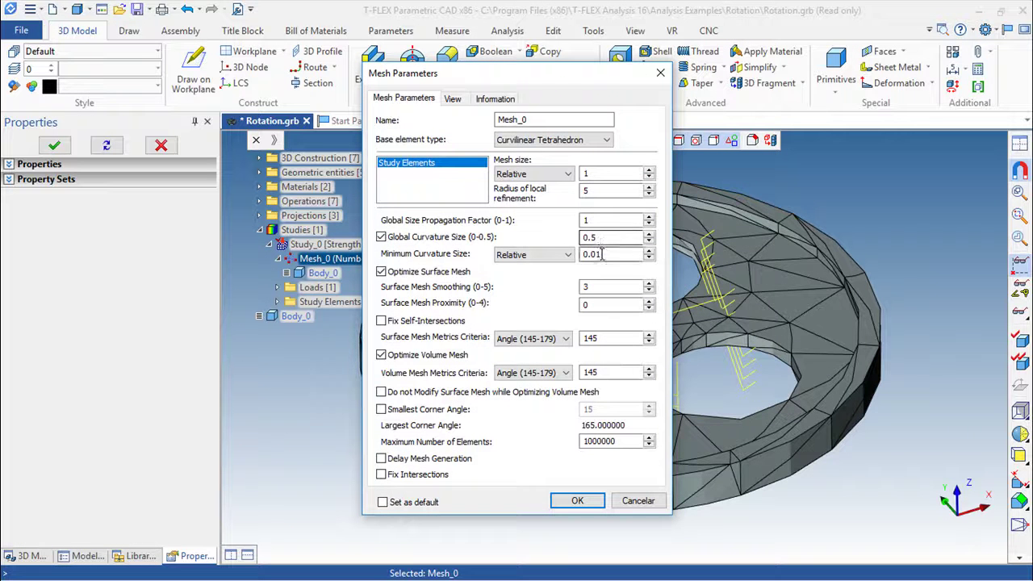
pyautogui.doubleClick(604, 254)
pyautogui.write('1')
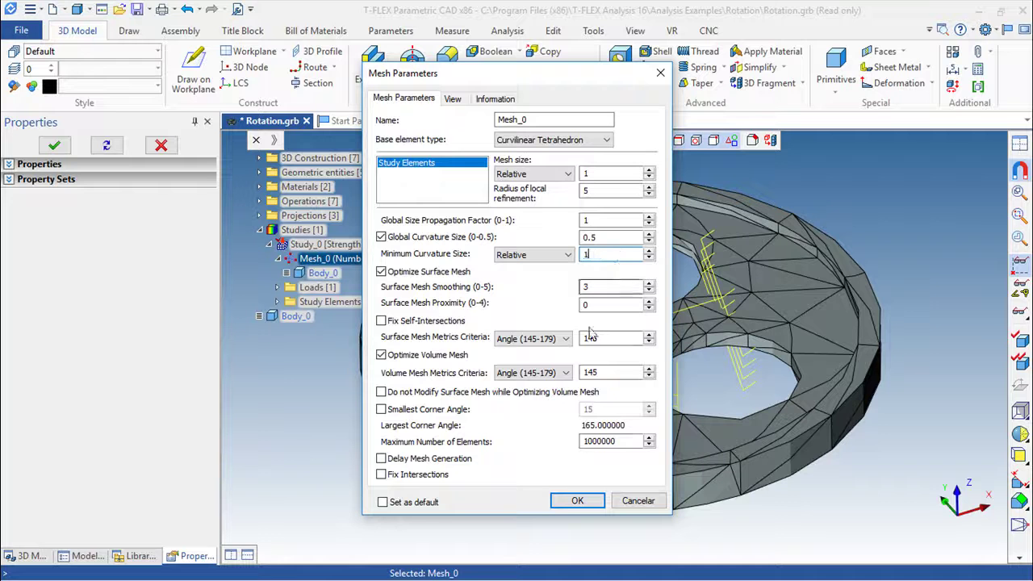
pyautogui.click(577, 501)
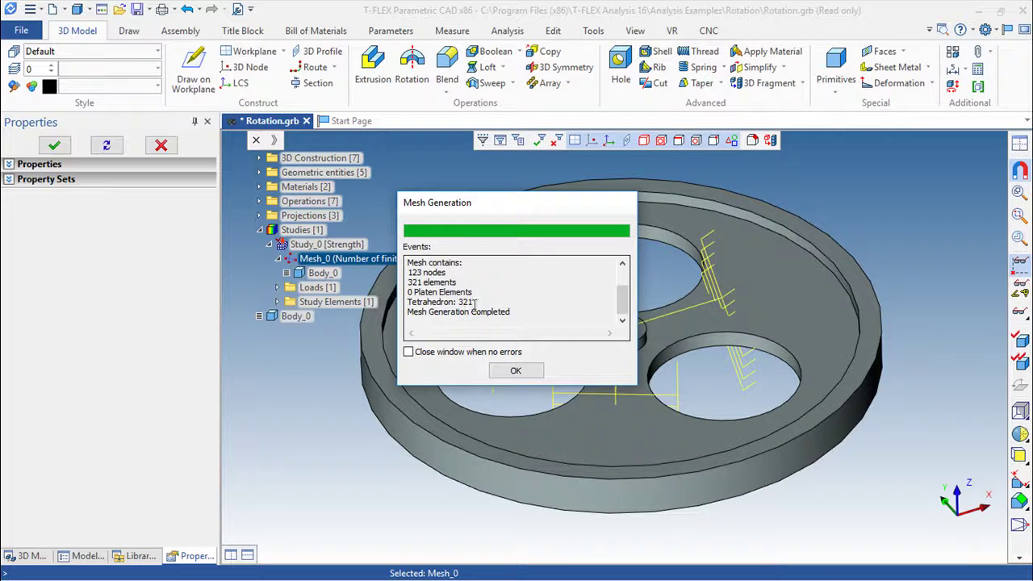
pyautogui.click(521, 372)
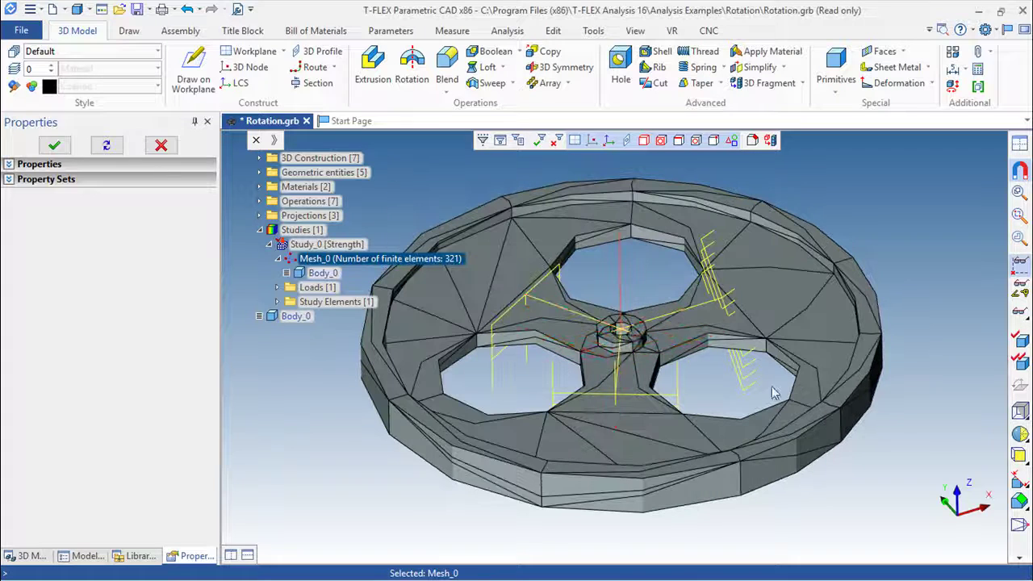
# - Examine the coarse mesh on the wheel's rim, holes and central hub from several angles
pyautogui.moveTo(654, 263); pyautogui.dragTo(666, 286)
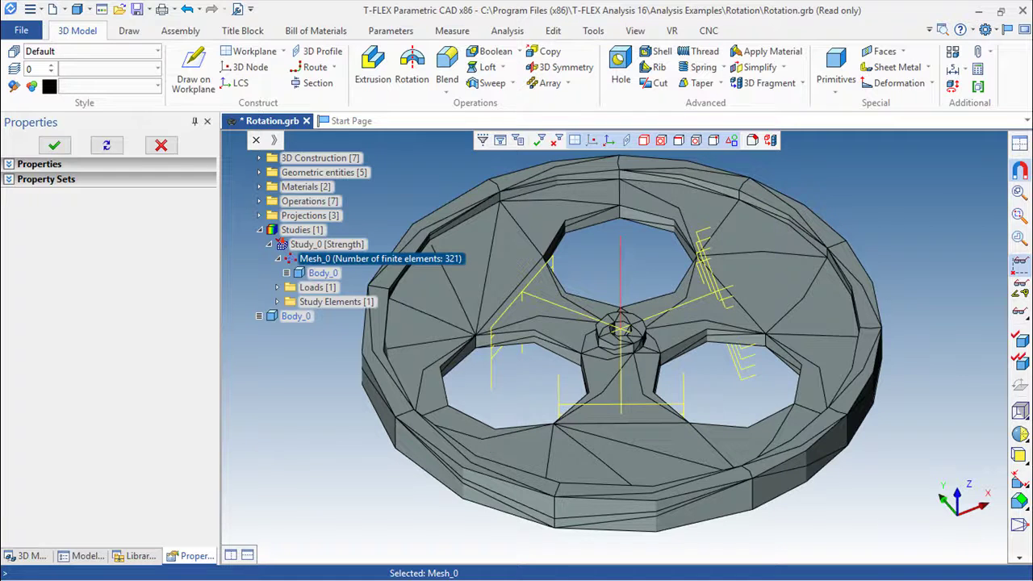
pyautogui.moveTo(929, 182); pyautogui.dragTo(874, 234)
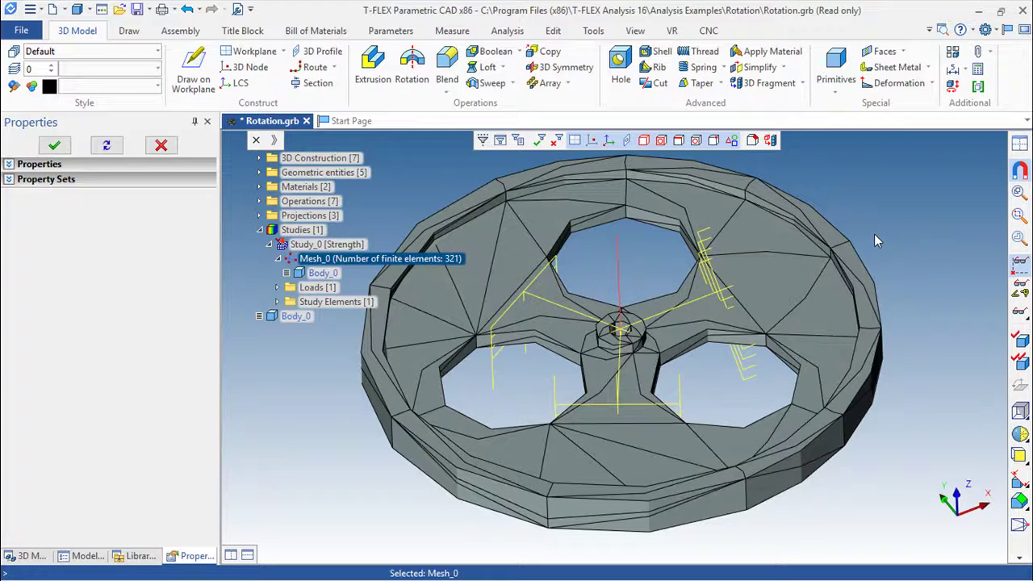
pyautogui.moveTo(724, 381); pyautogui.dragTo(747, 364)
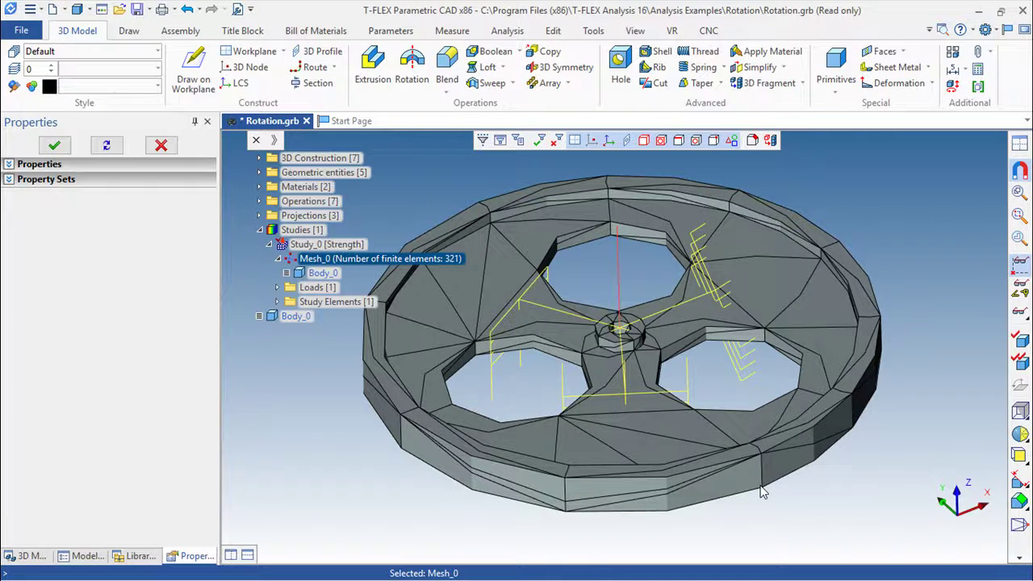
pyautogui.moveTo(879, 212); pyautogui.dragTo(855, 224)
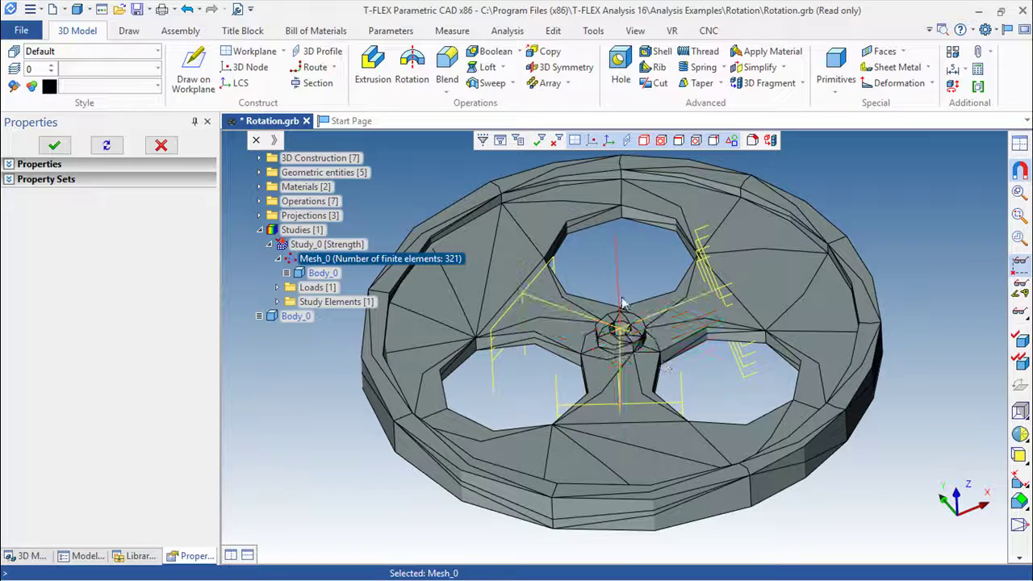
pyautogui.moveTo(771, 445); pyautogui.dragTo(770, 391, button='middle')
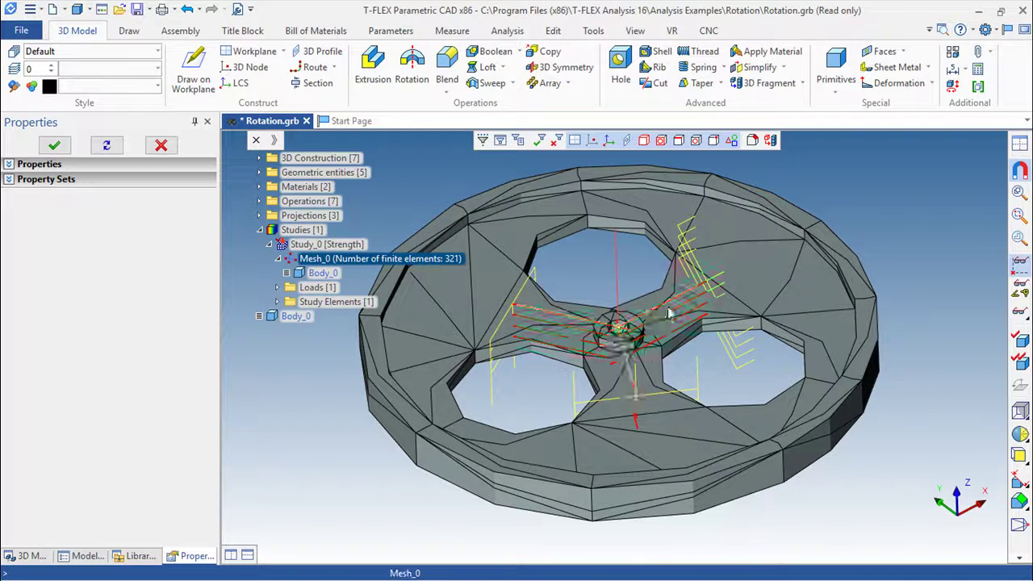
pyautogui.scroll(3, 617, 323)
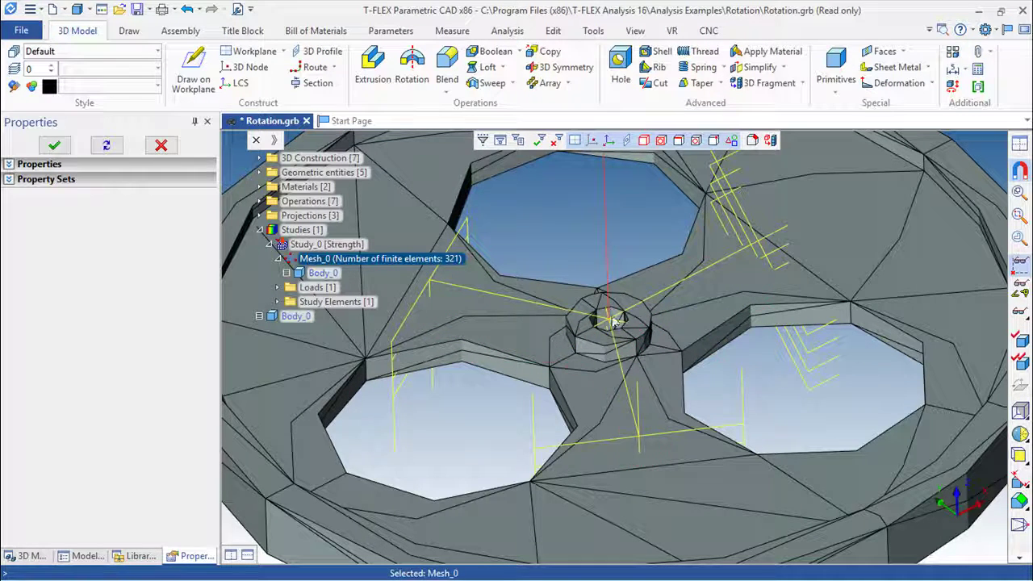
pyautogui.scroll(-4, 720, 409)
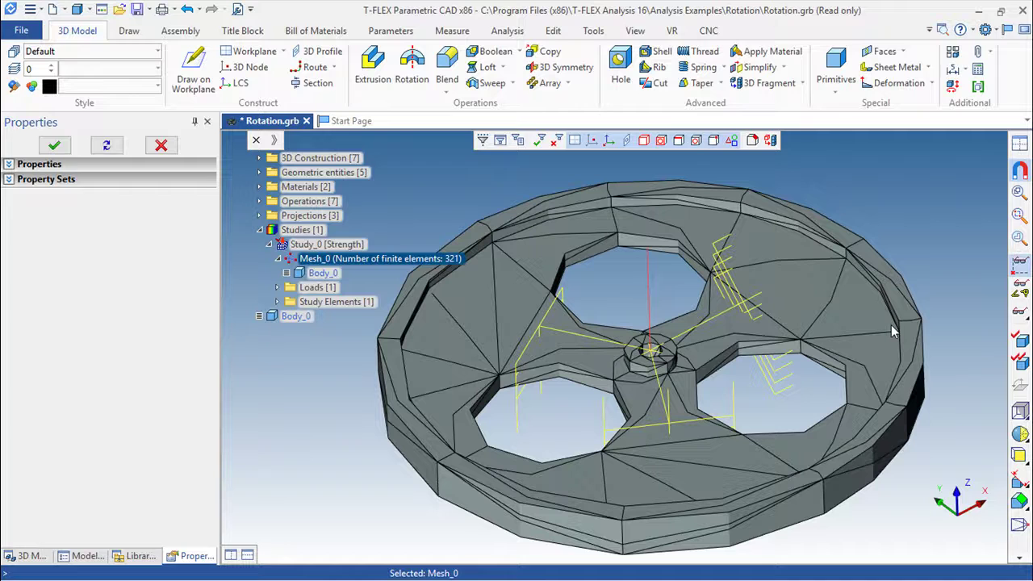
pyautogui.moveTo(787, 412); pyautogui.dragTo(809, 403)
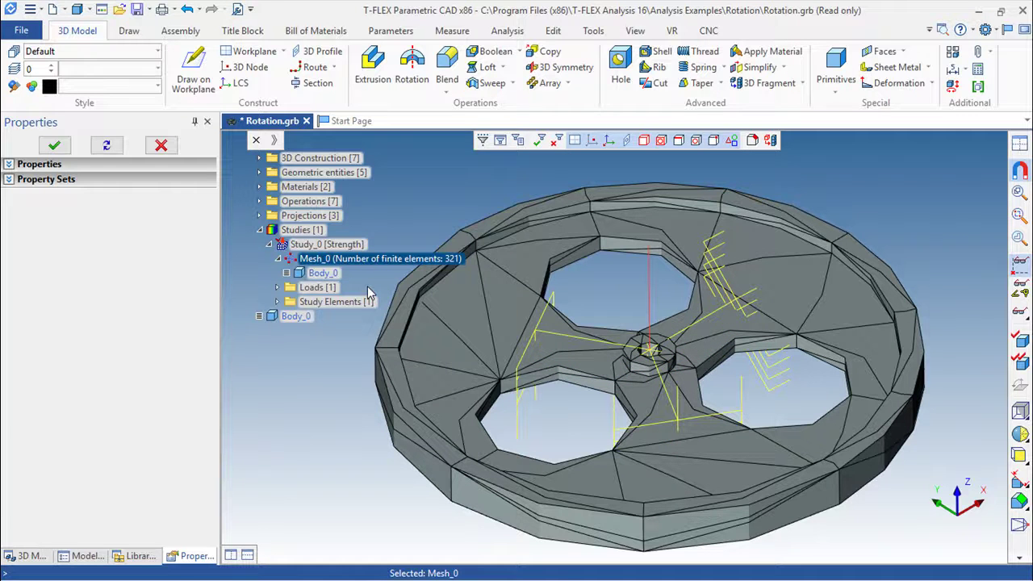
# - Set Mesh_0's relative minimum curvature size to 0.2, regenerate the mesh and inspect it
pyautogui.doubleClick(367, 261)
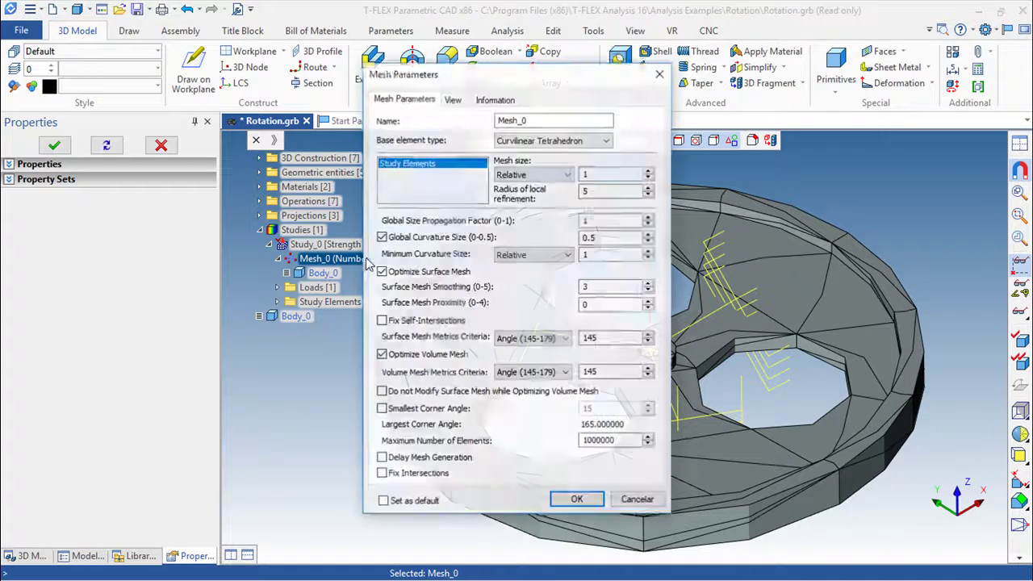
pyautogui.doubleClick(602, 255)
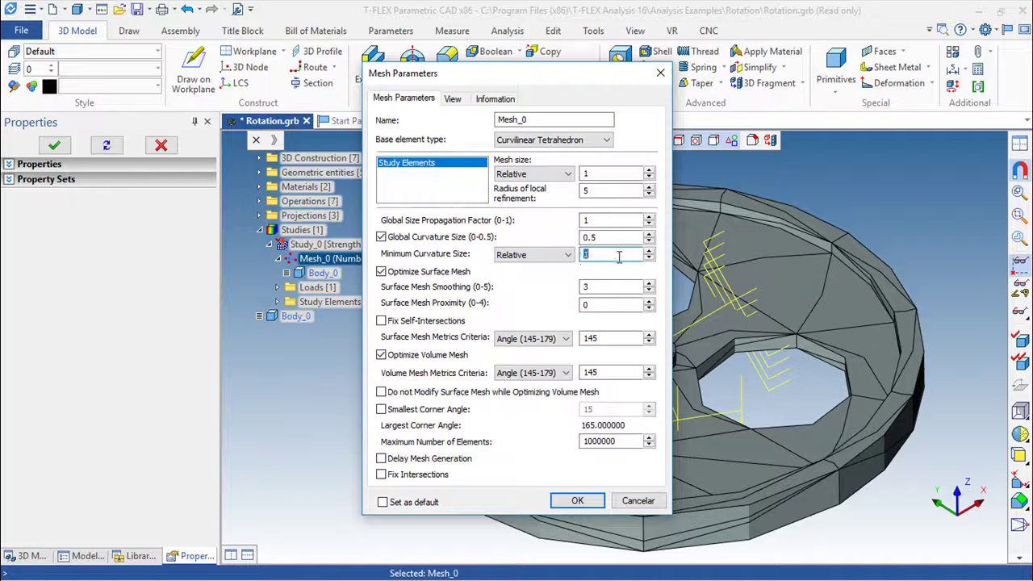
pyautogui.write('.2')
pyautogui.press('Return')
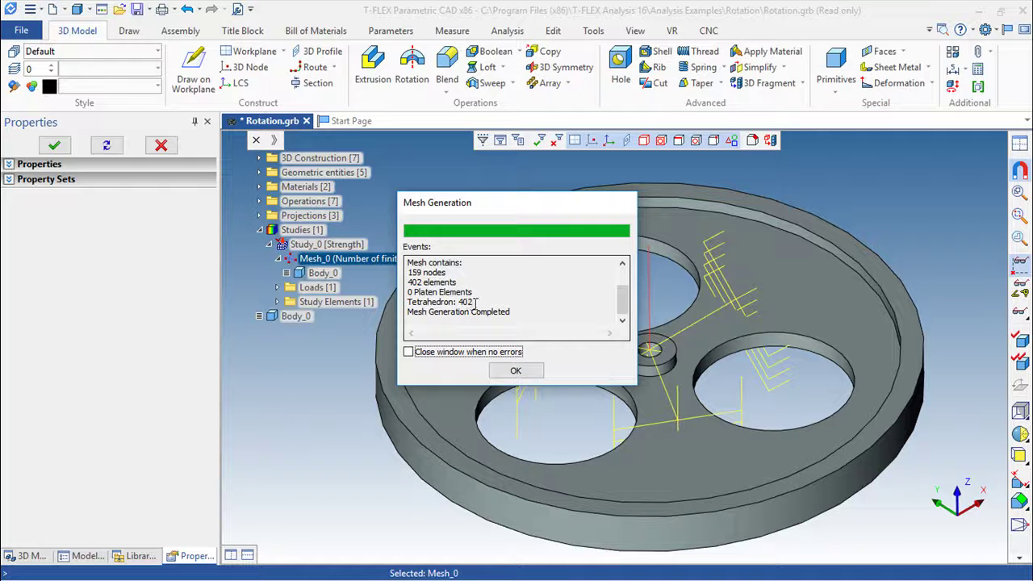
pyautogui.click(526, 373)
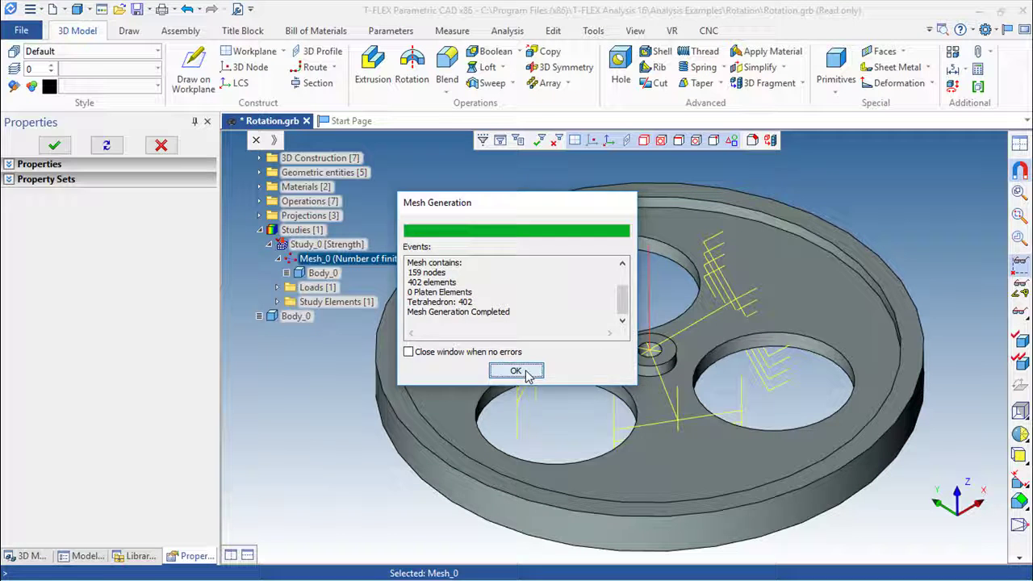
pyautogui.moveTo(762, 382); pyautogui.dragTo(787, 331, button='middle')
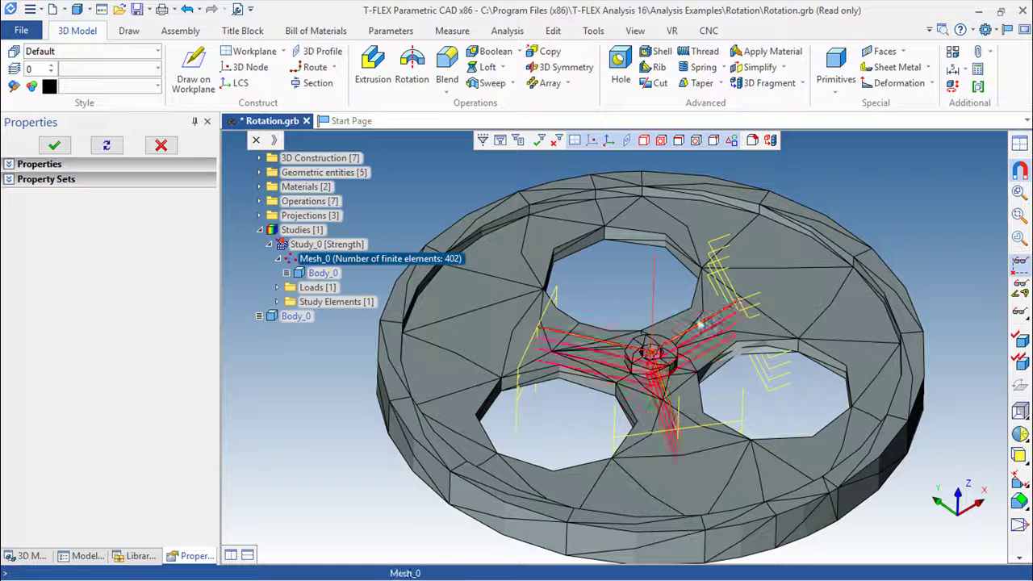
# - Set Mesh_0's relative mesh size to 0.05 and regenerate the mesh
pyautogui.doubleClick(326, 261)
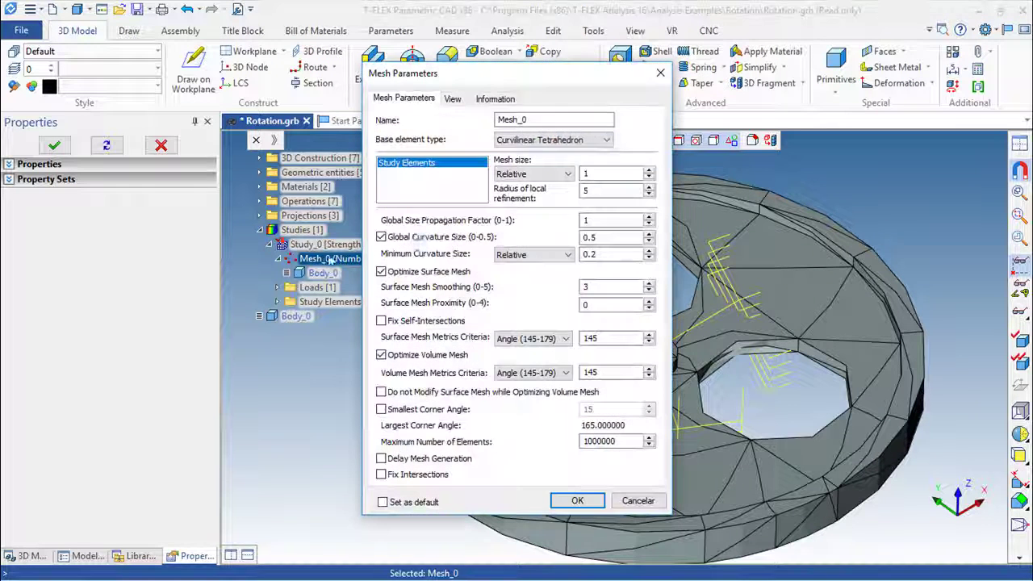
pyautogui.click(593, 172)
pyautogui.doubleClick(593, 171)
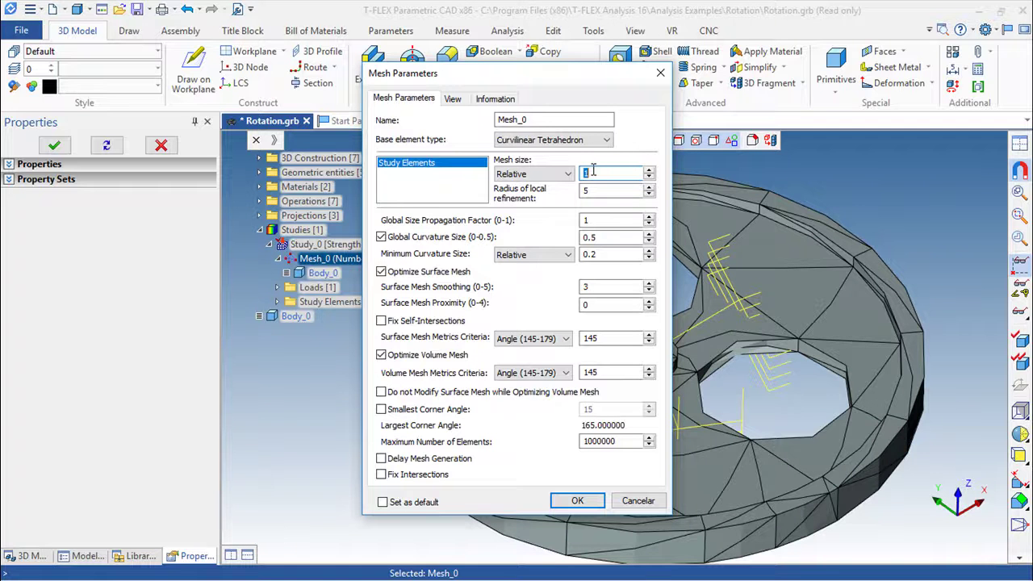
pyautogui.write('0.05')
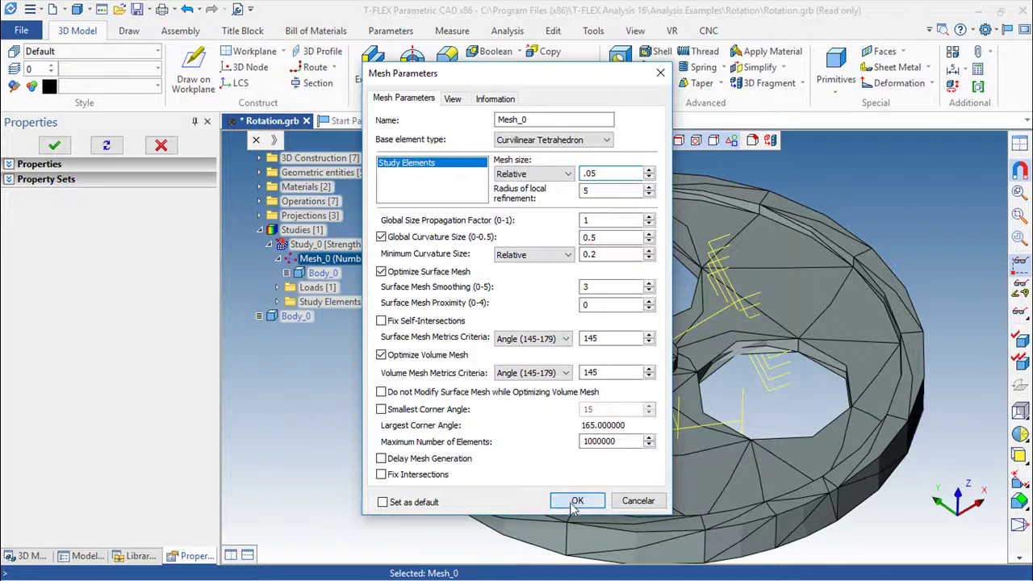
pyautogui.click(577, 500)
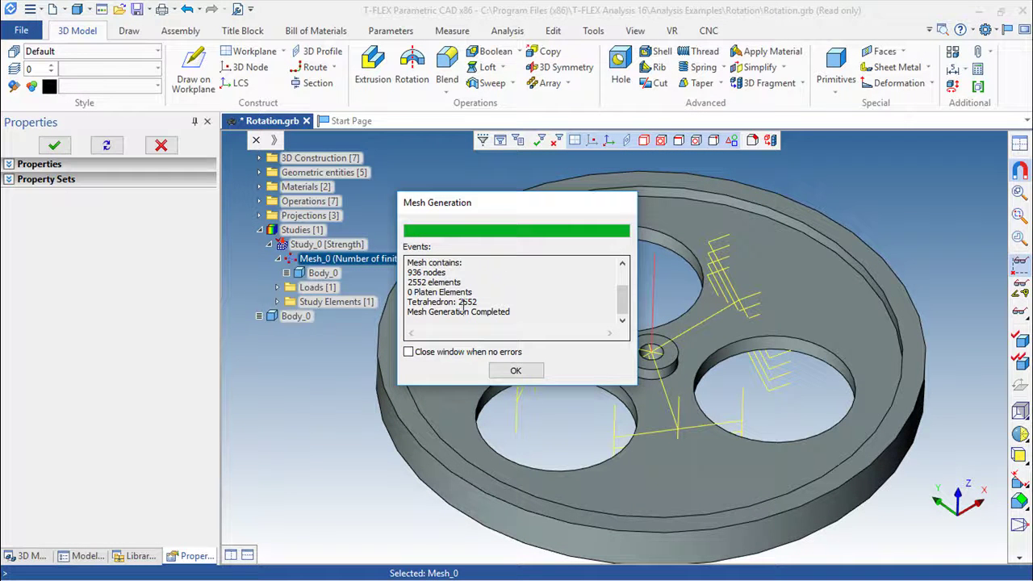
# - Dismiss the mesh generation report and examine the mesh around the wheel's central hub and holes
pyautogui.click(522, 372)
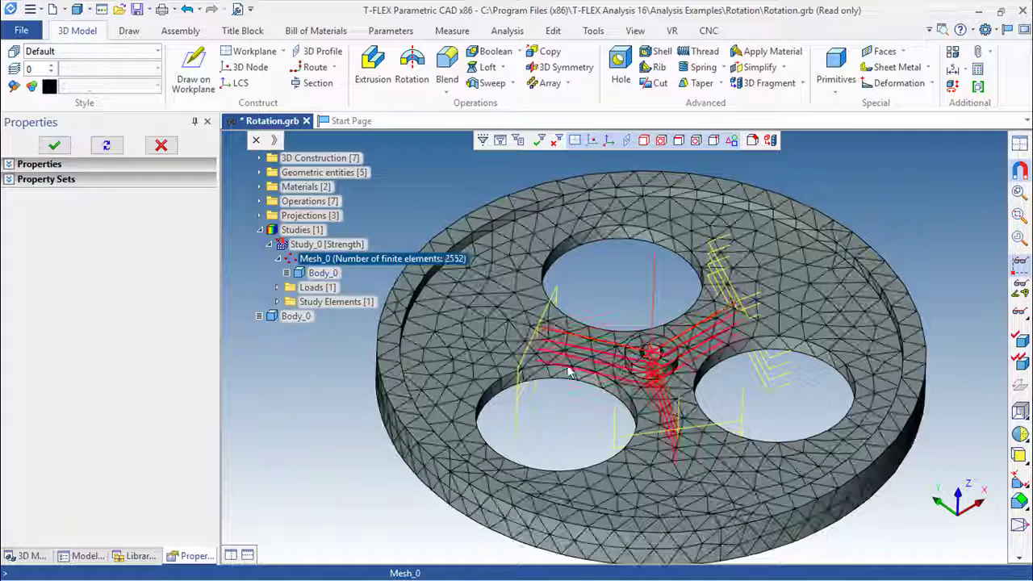
pyautogui.moveTo(790, 407)
pyautogui.mouseDown(button='right')
pyautogui.moveTo(775, 428)
pyautogui.moveTo(786, 387)
pyautogui.moveTo(755, 432)
pyautogui.moveTo(737, 435)
pyautogui.moveTo(791, 406)
pyautogui.moveTo(790, 391)
pyautogui.moveTo(803, 427)
pyautogui.moveTo(744, 420)
pyautogui.moveTo(742, 373)
pyautogui.moveTo(733, 376)
pyautogui.mouseUp(button='right')
pyautogui.scroll(3, 811, 457)
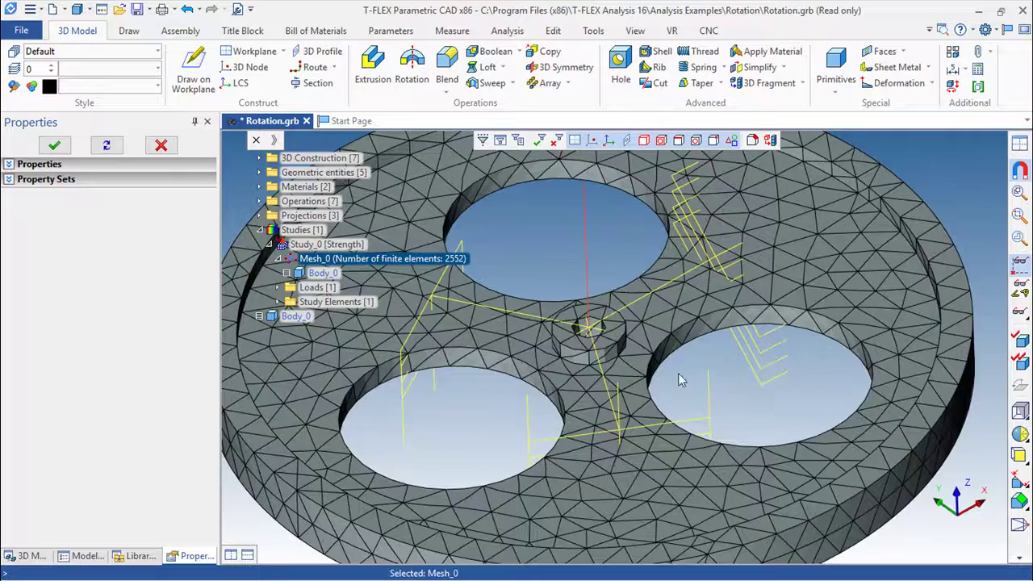
pyautogui.scroll(3, 702, 376)
pyautogui.click(535, 355)
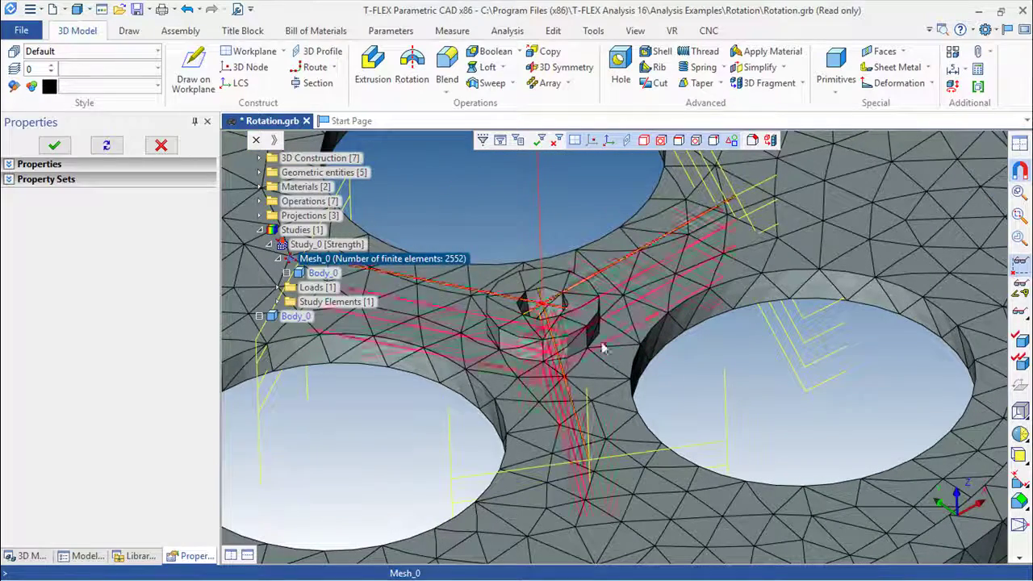
pyautogui.scroll(-5, 538, 363)
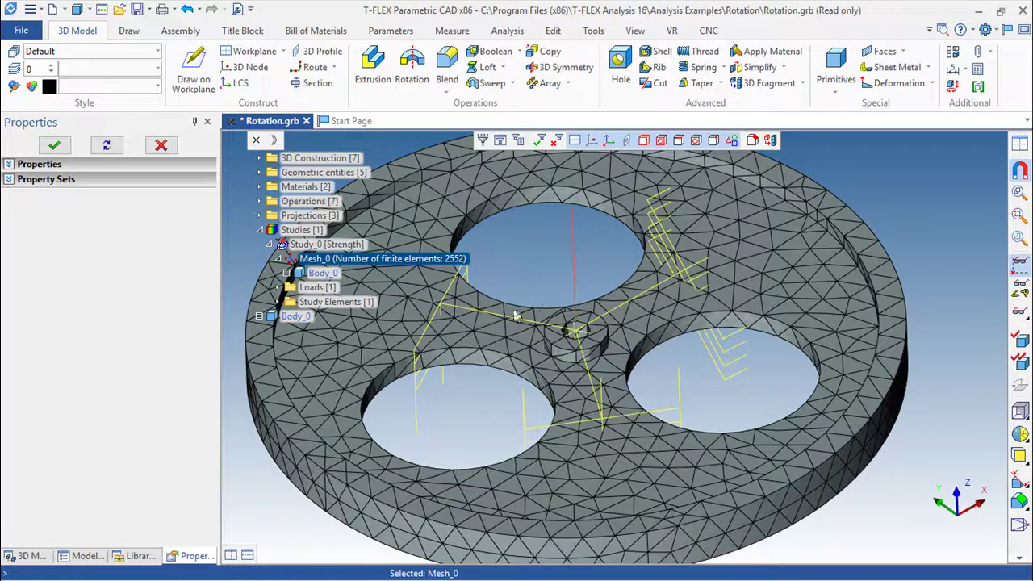
# - Set Mesh_0's relative minimum curvature size to 0.02 and global curvature size to 0.2, then regenerate and inspect the mesh
pyautogui.doubleClick(379, 260)
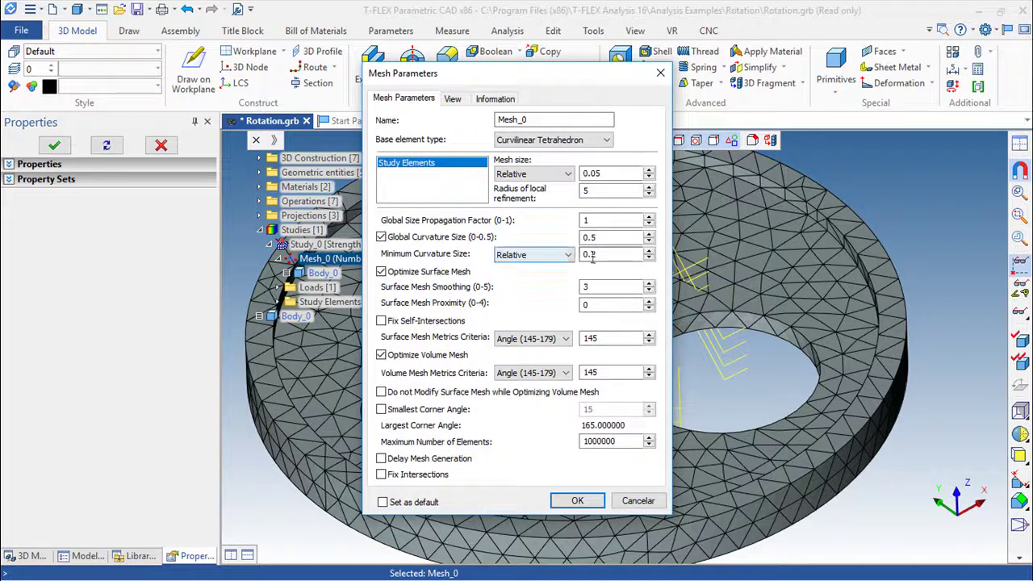
pyautogui.moveTo(592, 255); pyautogui.dragTo(582, 255)
pyautogui.click(596, 255)
pyautogui.write('00')
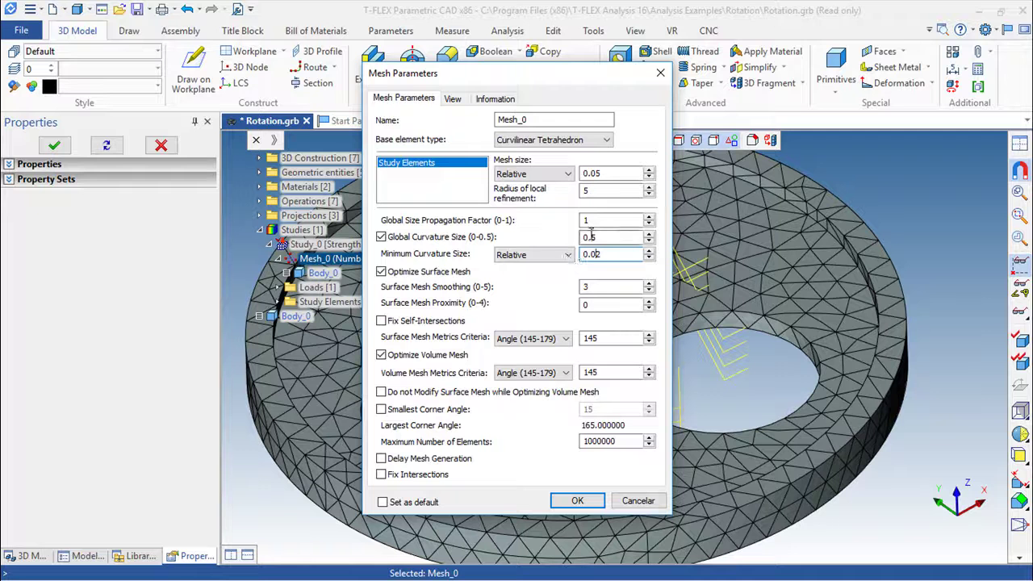
pyautogui.click(592, 236)
pyautogui.doubleClick(592, 237)
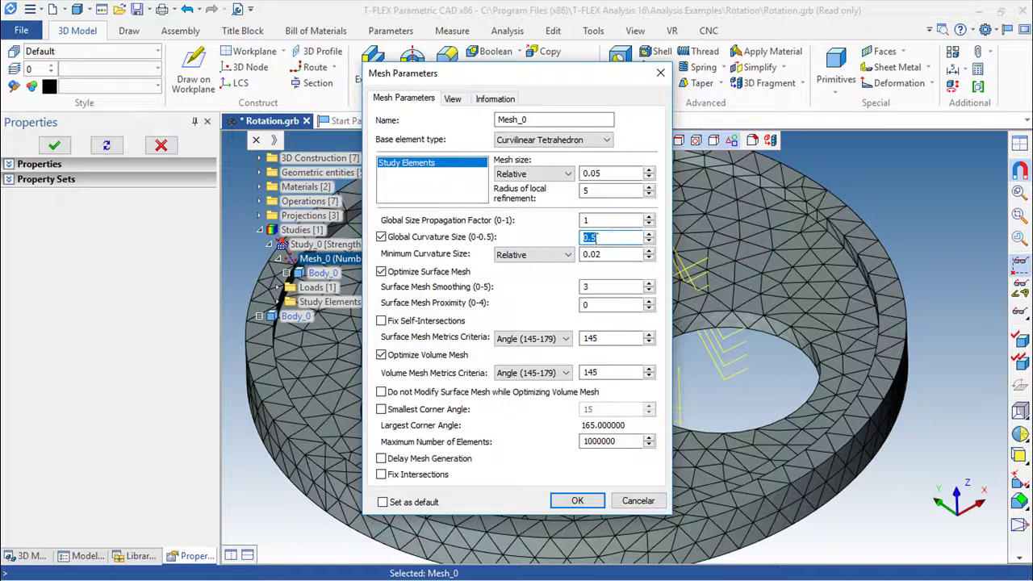
pyautogui.click(577, 500)
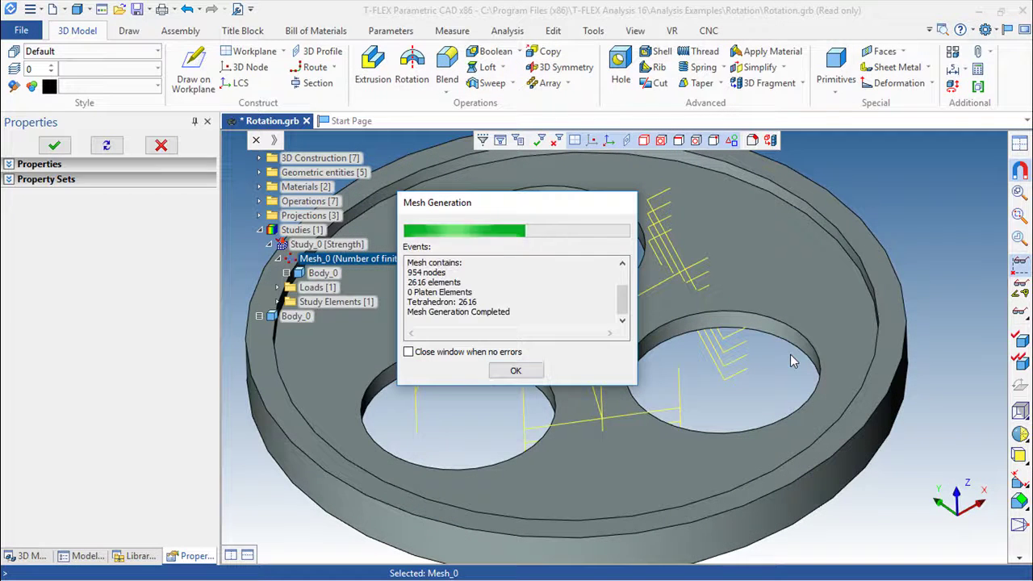
pyautogui.click(516, 371)
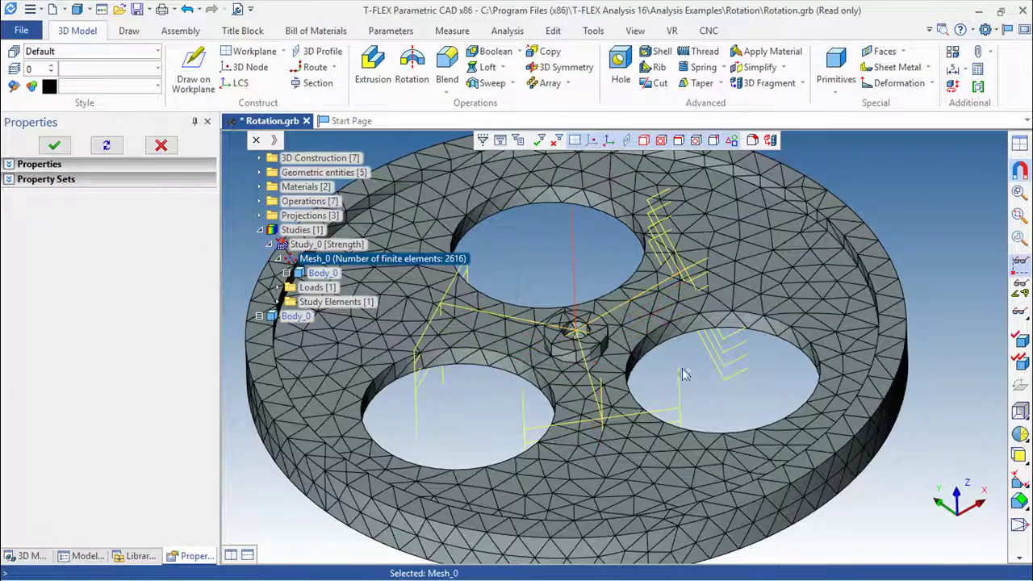
pyautogui.scroll(3, 661, 381)
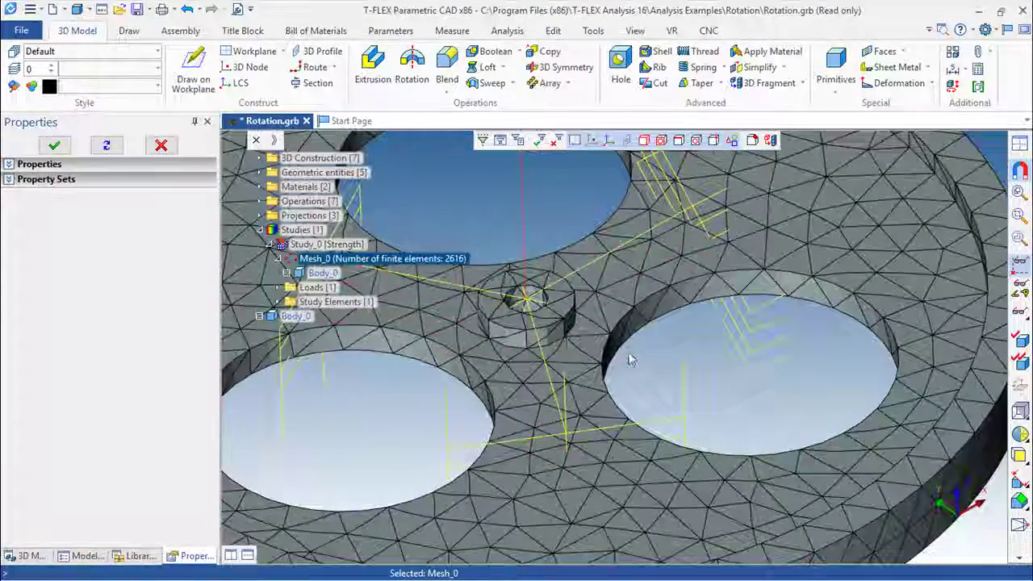
pyautogui.scroll(-3, 645, 368)
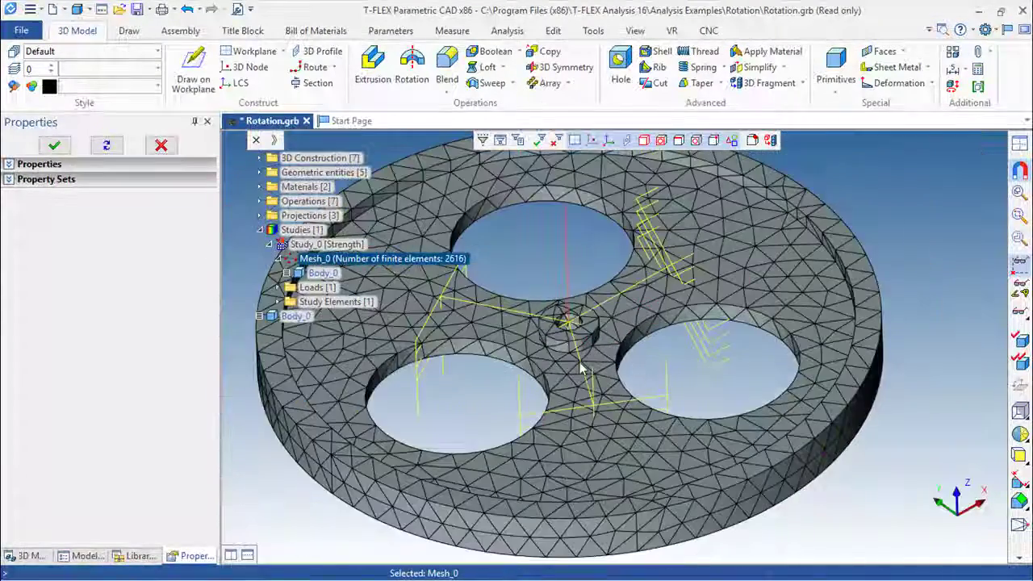
# - Set Mesh_0's relative mesh size to 0.02 and regenerate the mesh
pyautogui.doubleClick(355, 260)
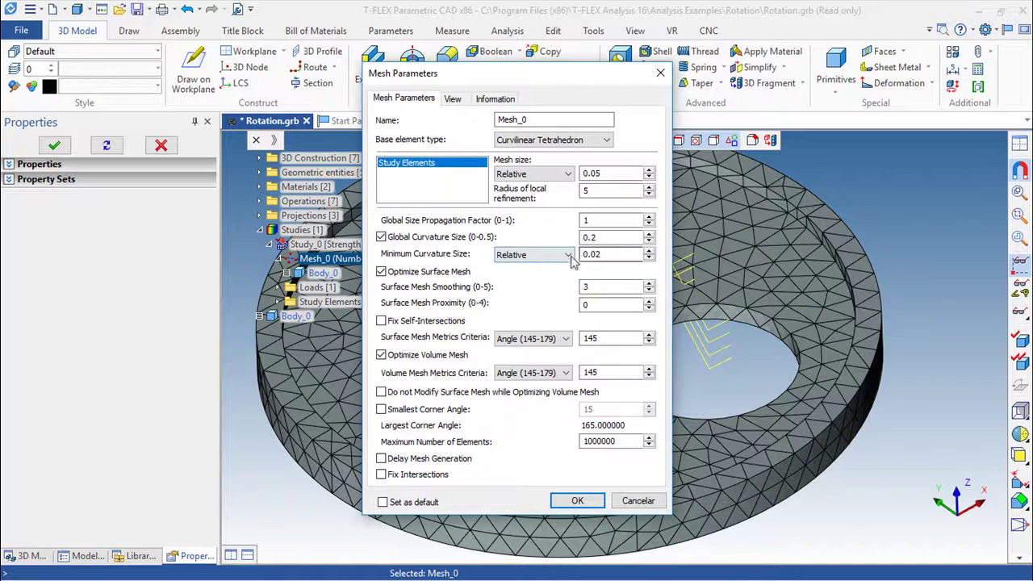
pyautogui.doubleClick(598, 173)
pyautogui.write('.02')
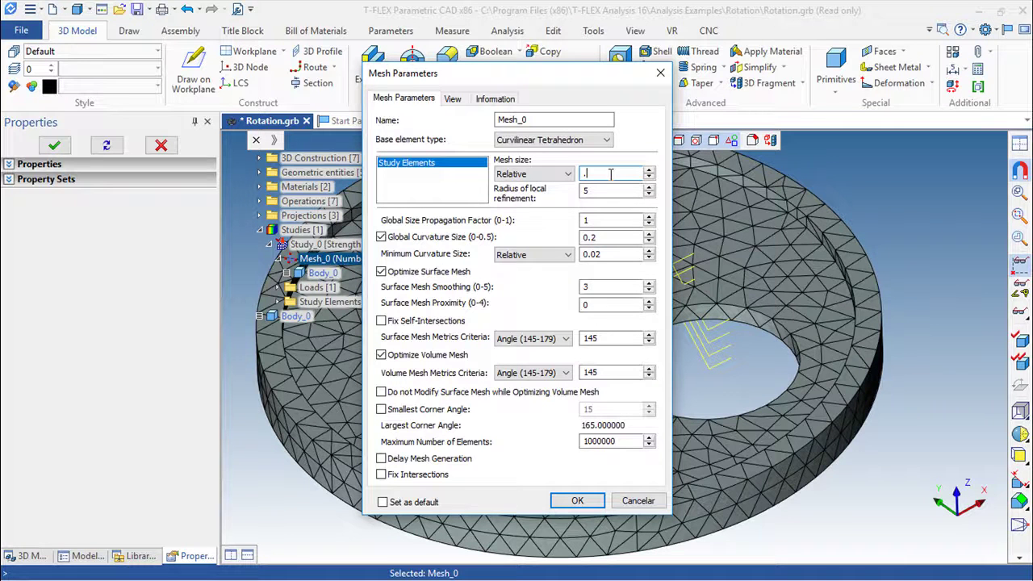
pyautogui.click(577, 501)
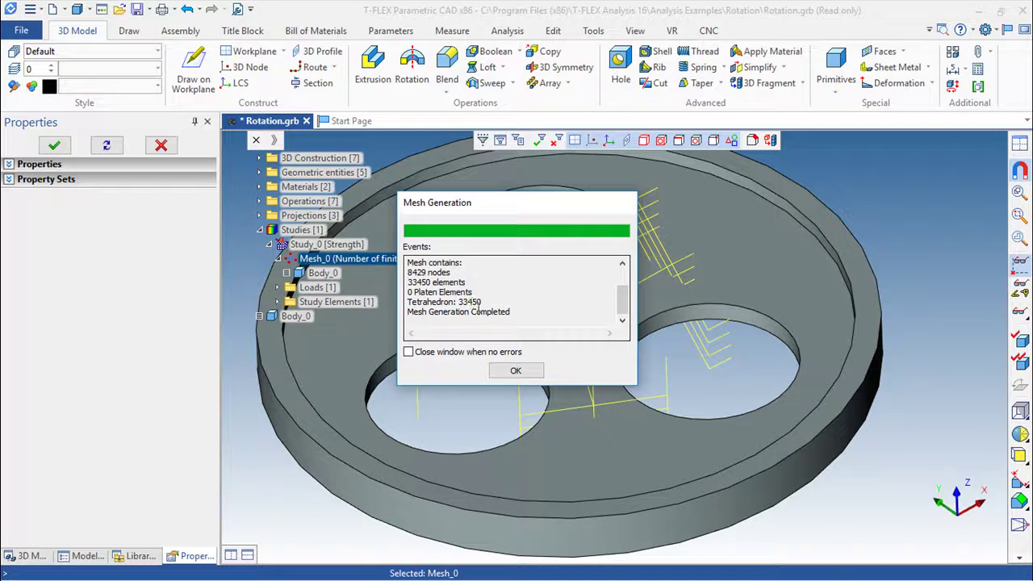
pyautogui.click(516, 369)
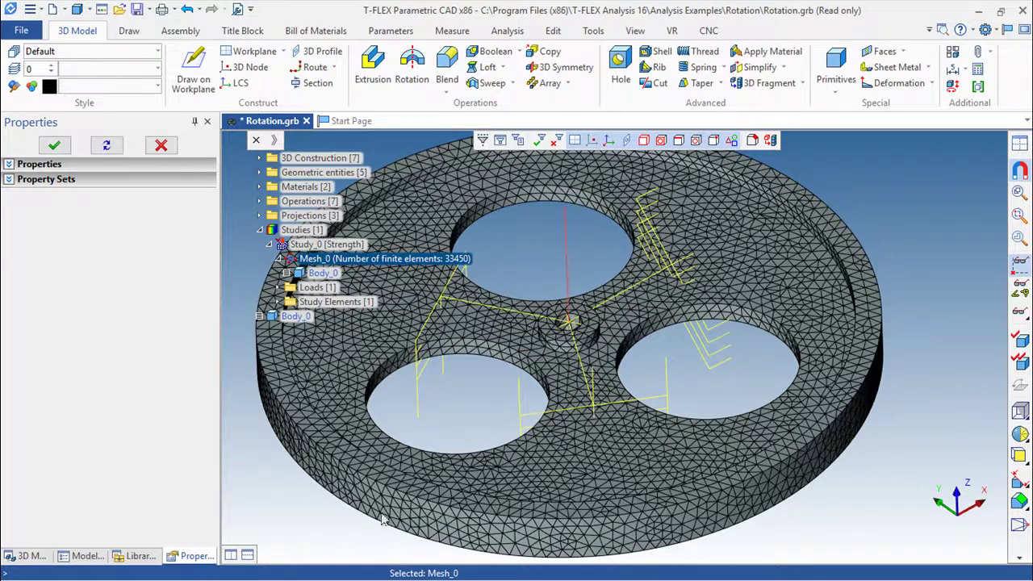
# - Examine the refined mesh on the wheel's rim, three holes and central hub from several angles and distances
pyautogui.moveTo(572, 530); pyautogui.dragTo(564, 523)
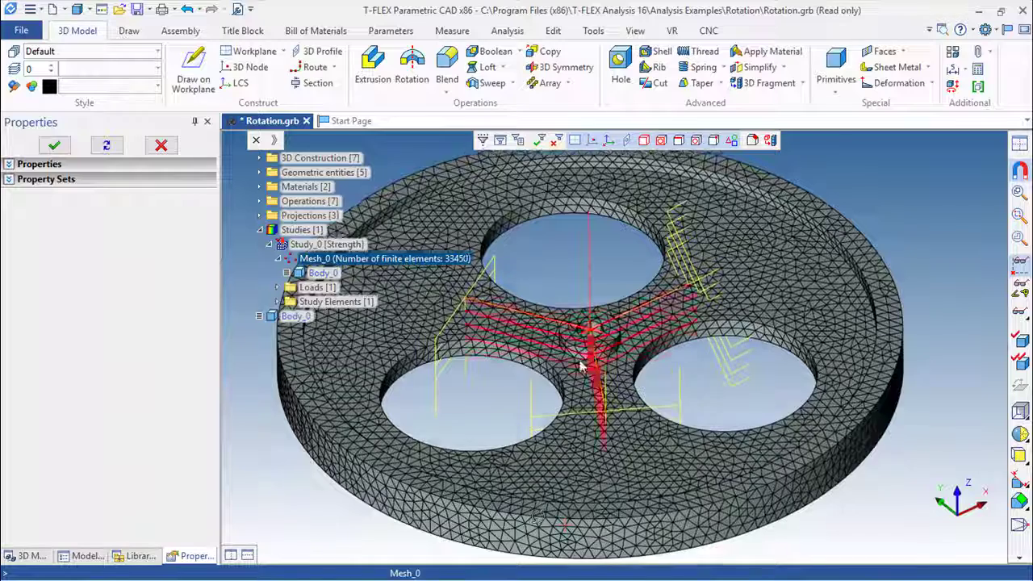
pyautogui.moveTo(579, 352); pyautogui.dragTo(560, 315, button='middle')
pyautogui.click(560, 315)
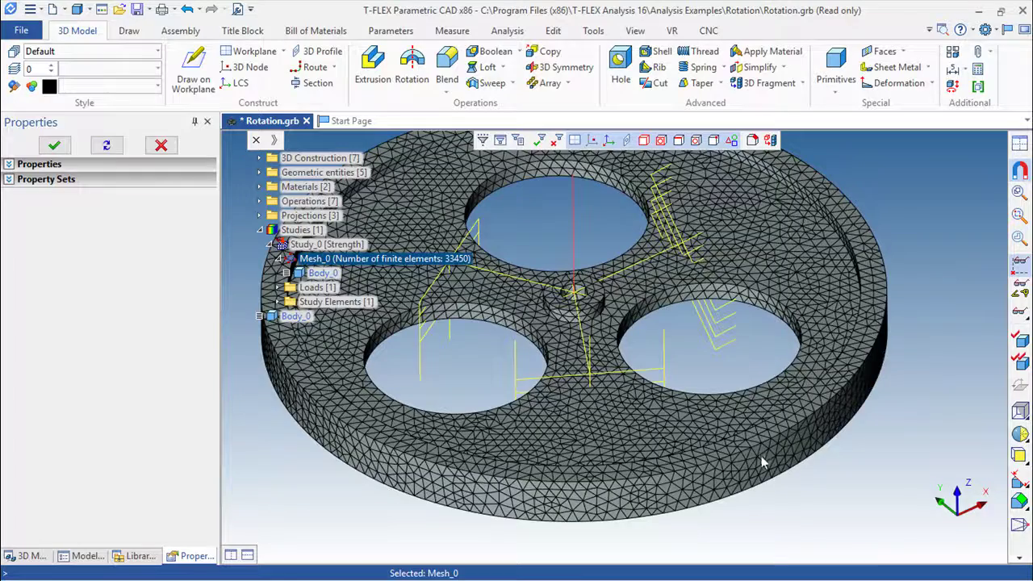
pyautogui.scroll(3, 611, 295)
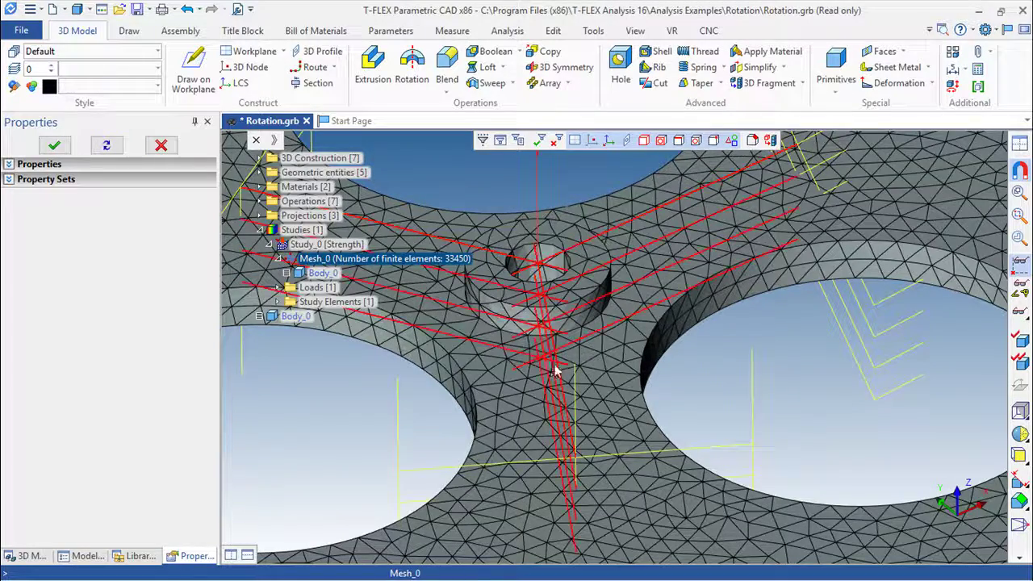
pyautogui.scroll(-3, 549, 373)
pyautogui.scroll(-3, 549, 373)
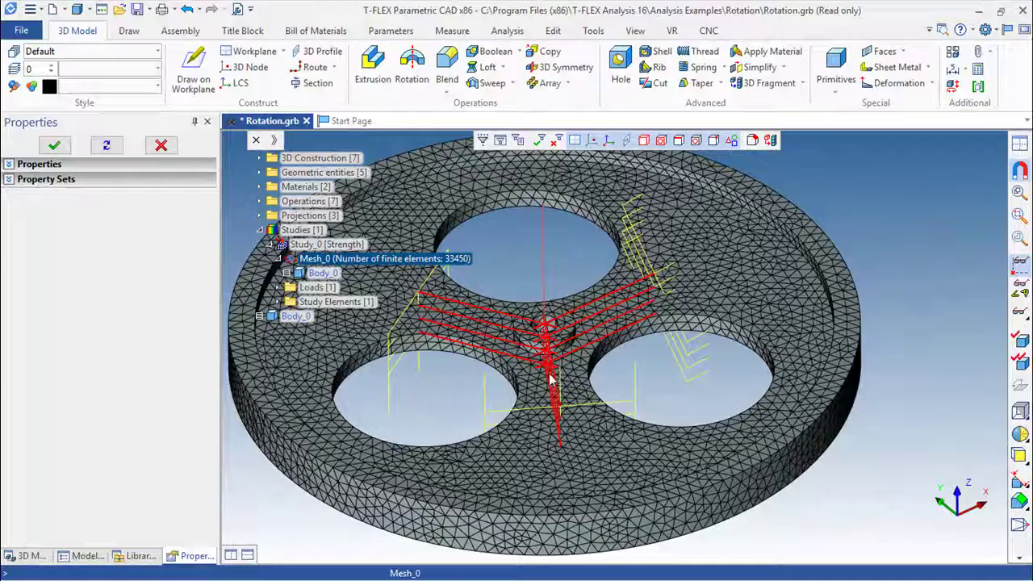
pyautogui.moveTo(683, 397); pyautogui.dragTo(727, 399)
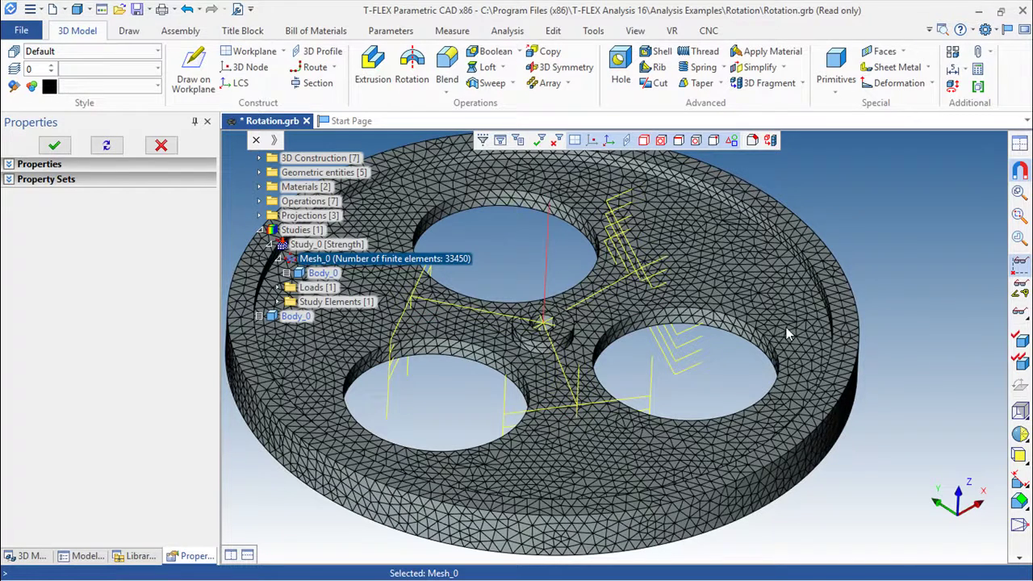
pyautogui.moveTo(721, 347); pyautogui.dragTo(719, 337, button='middle')
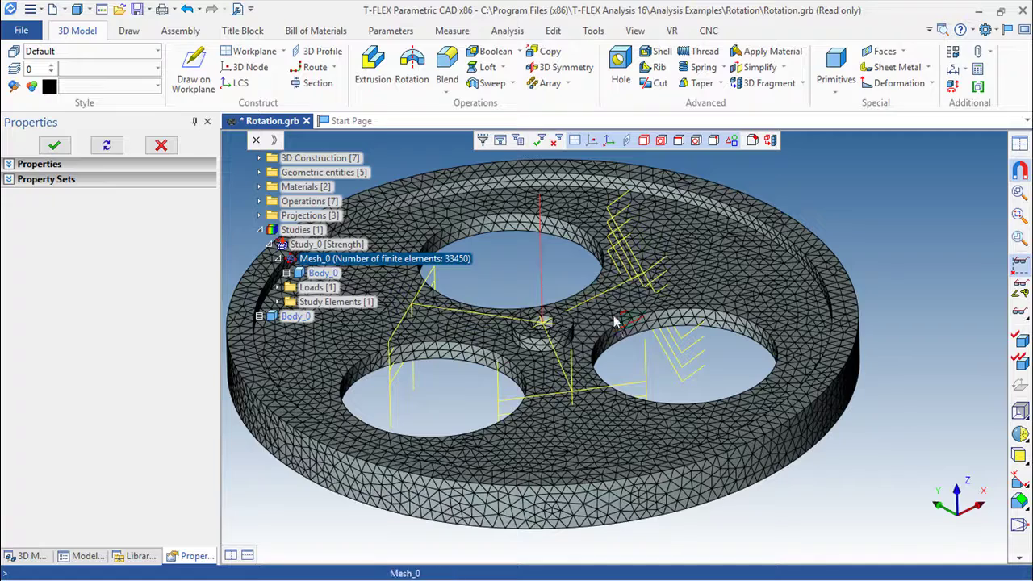
pyautogui.moveTo(738, 368); pyautogui.dragTo(771, 376)
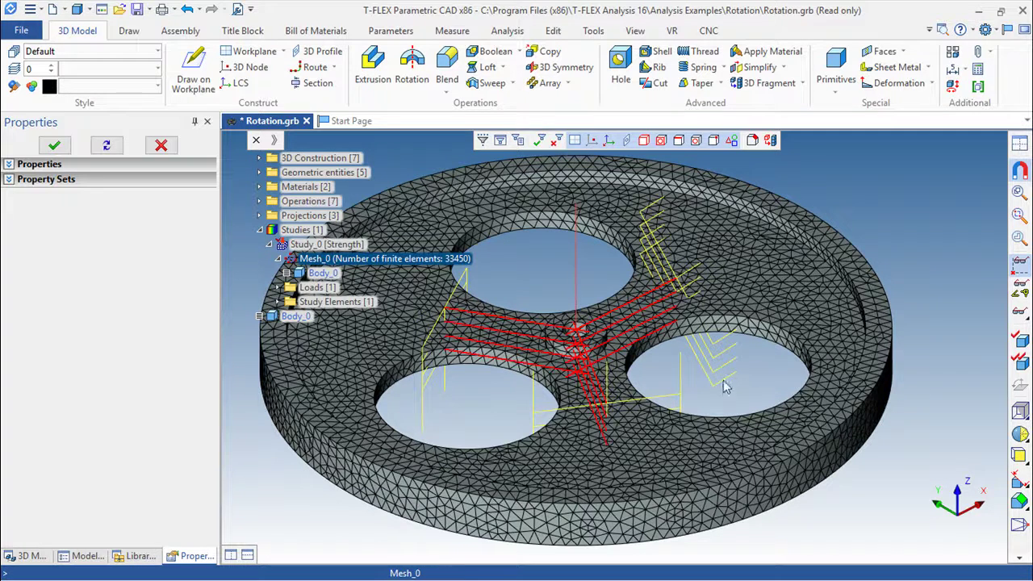
pyautogui.scroll(-1, 735, 375)
pyautogui.moveTo(731, 364); pyautogui.dragTo(613, 367, button='middle')
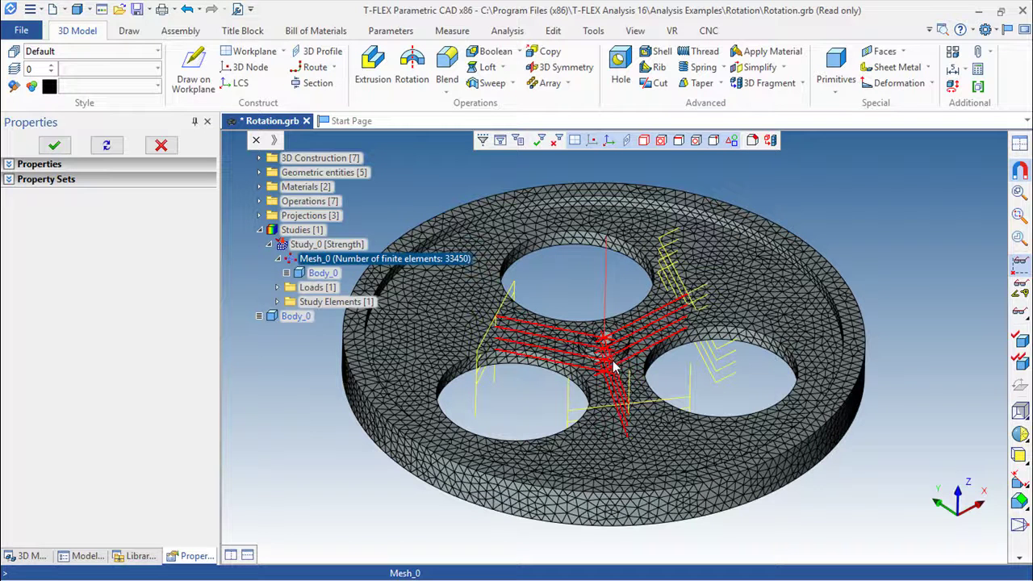
pyautogui.click(613, 368)
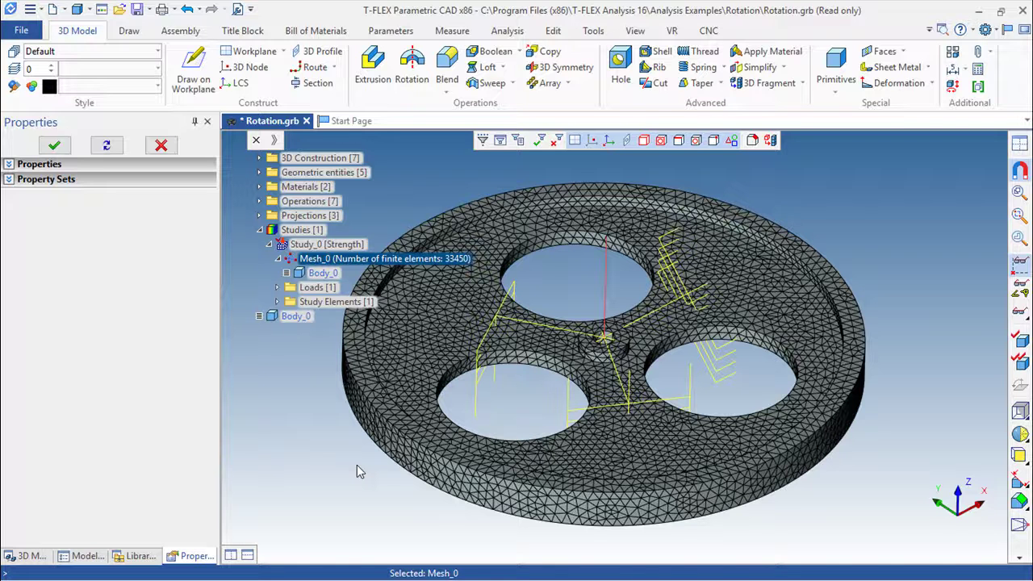
pyautogui.moveTo(713, 398); pyautogui.dragTo(708, 404)
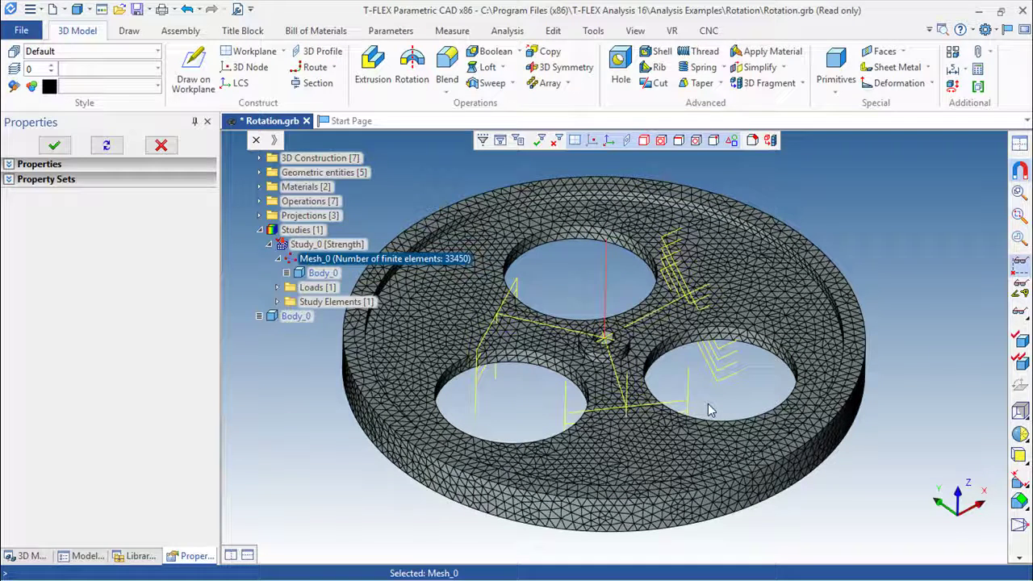